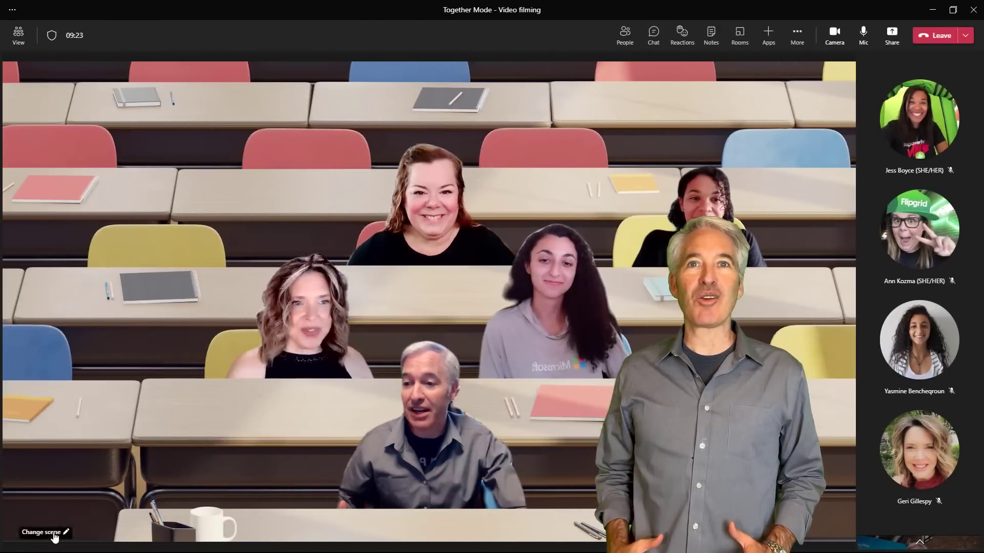
Step: Choose a Together mode scene and apply it for everyone in the meeting
click(55, 535)
click(301, 437)
click(626, 441)
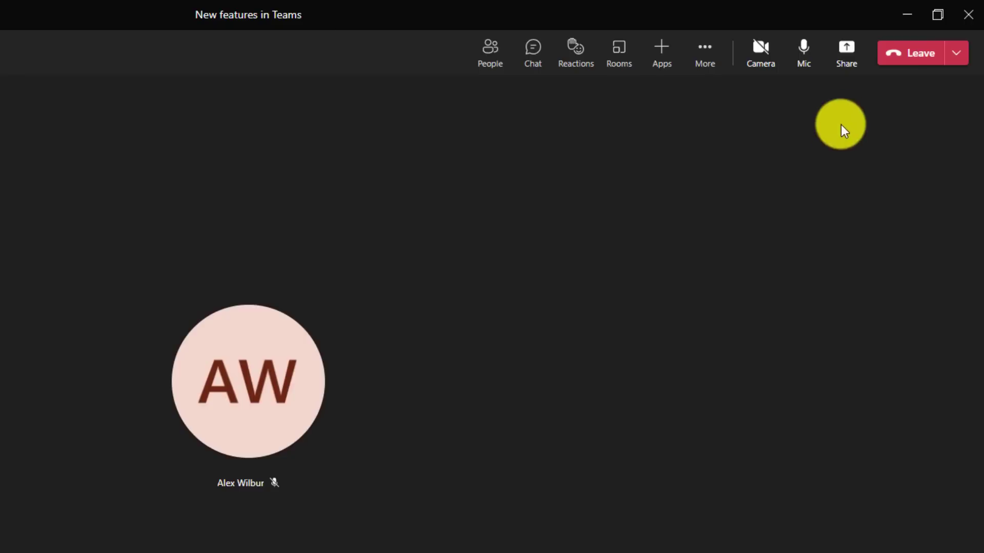
Step: Share the OneNote window with the TPS Report Project page into the meeting
click(844, 62)
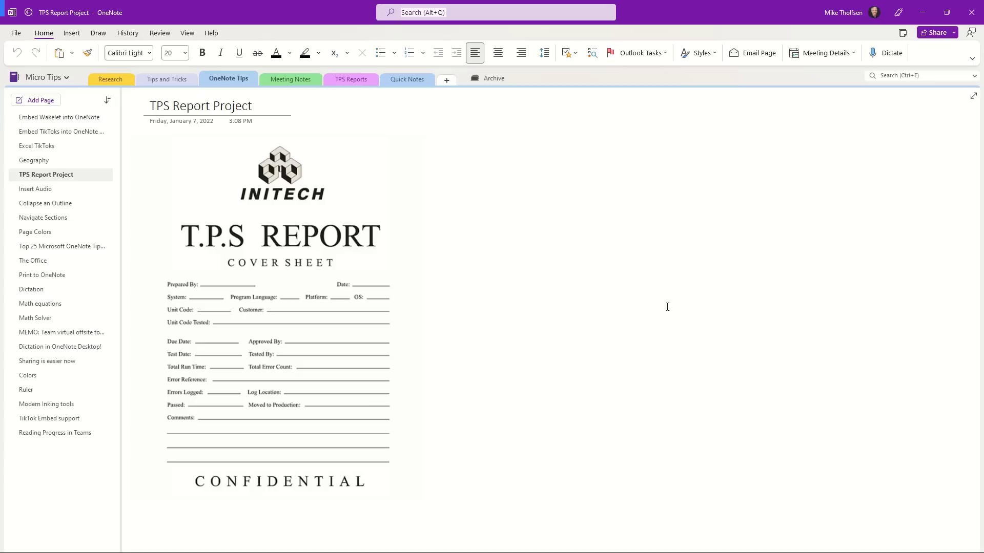
mouse_move(397, 13)
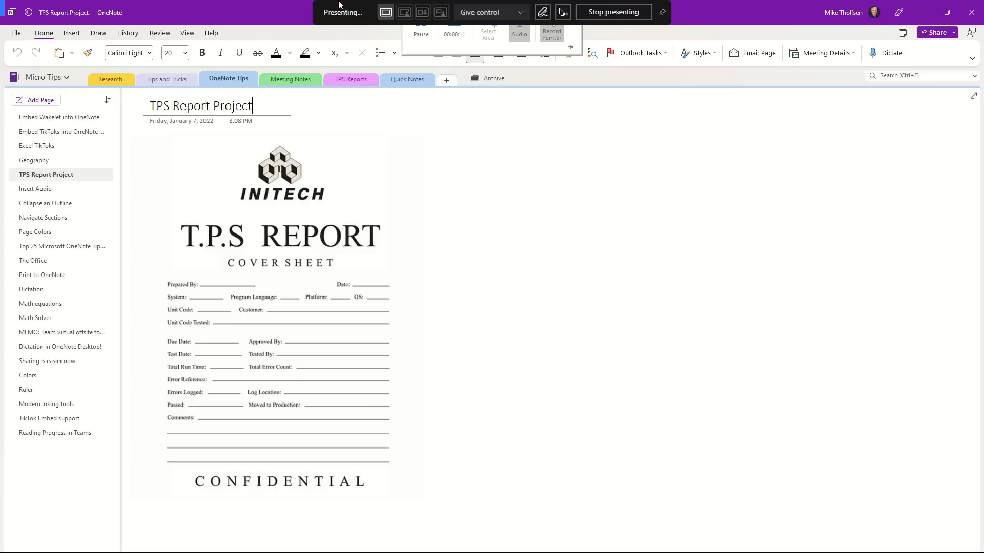
Step: Start annotation on the shared page with 'Everyone can annotate and make changes' confirmed
click(542, 12)
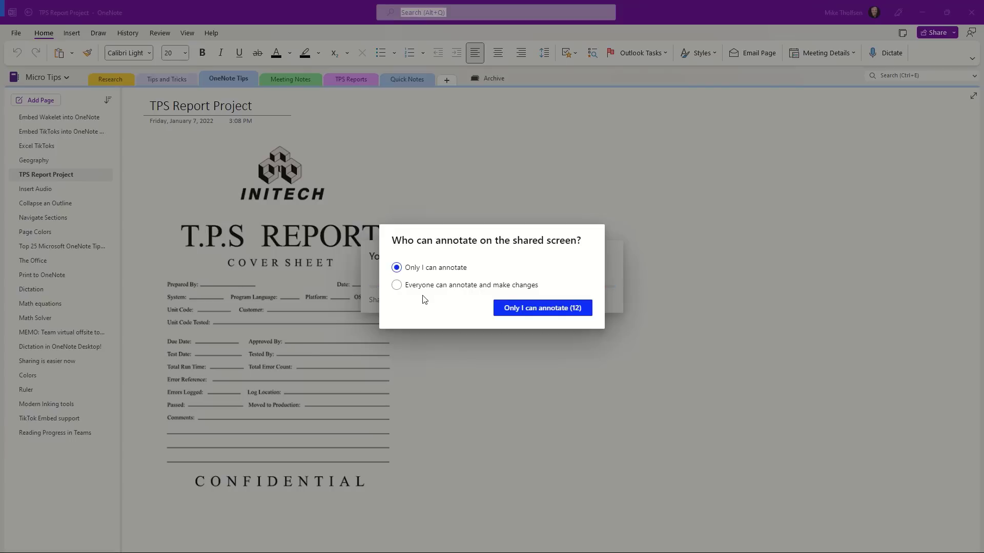
click(395, 287)
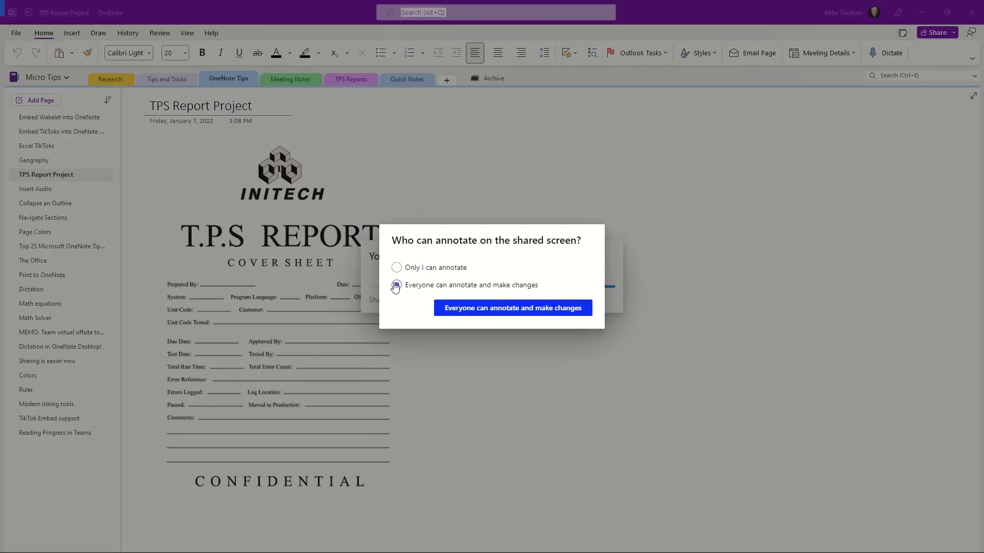
click(558, 308)
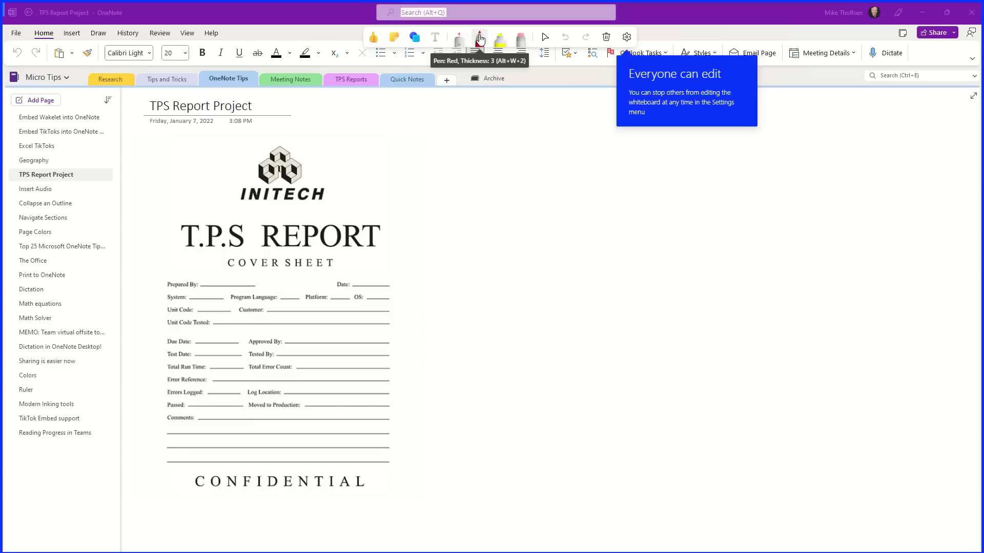
Step: Circle the Initech logo with the red pen and highlight CONFIDENTIAL with the yellow highlighter
click(479, 39)
mouse_move(259, 138)
mouse_down()
mouse_move(333, 149)
mouse_move(344, 206)
mouse_move(241, 201)
mouse_move(257, 137)
mouse_up()
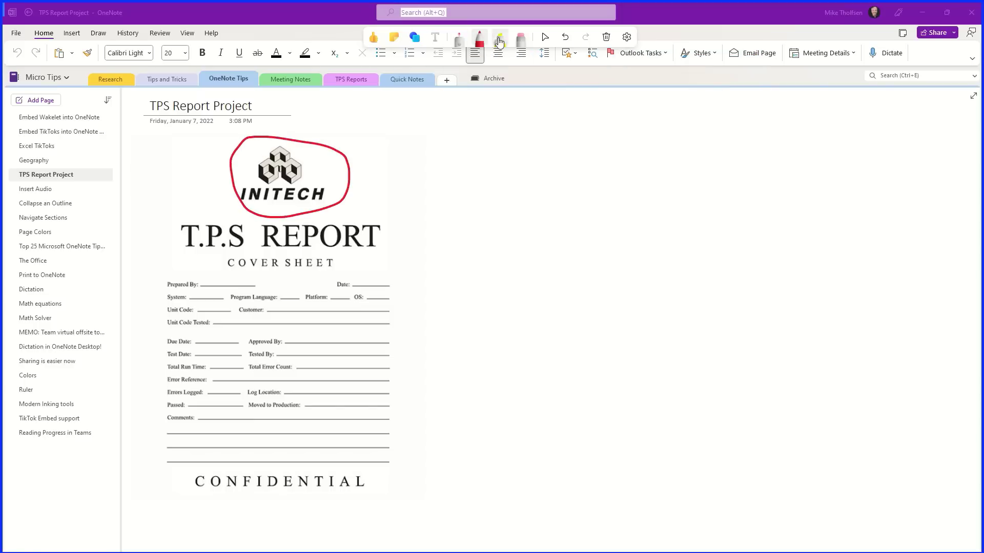
click(500, 39)
mouse_move(231, 477)
mouse_down()
mouse_move(363, 470)
mouse_move(196, 484)
mouse_up()
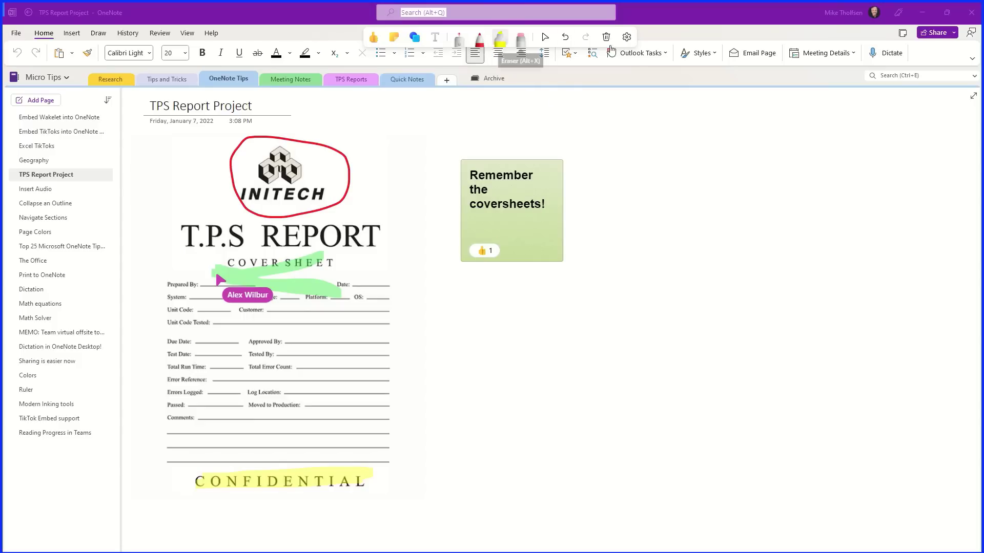
Step: Switch whiteboard settings to 'Only I can annotate', then select and delete the 'Remember the coversheets!' note
click(629, 41)
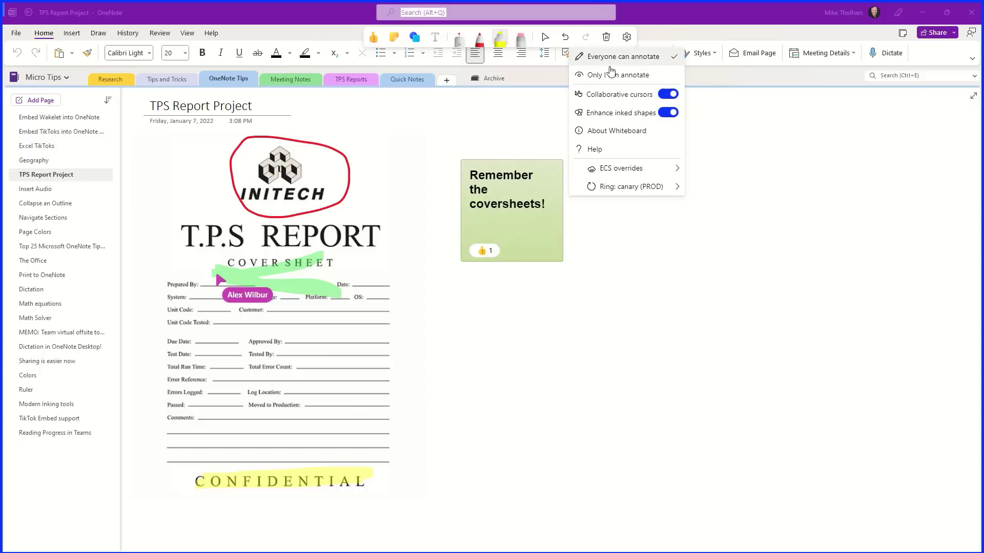
click(640, 74)
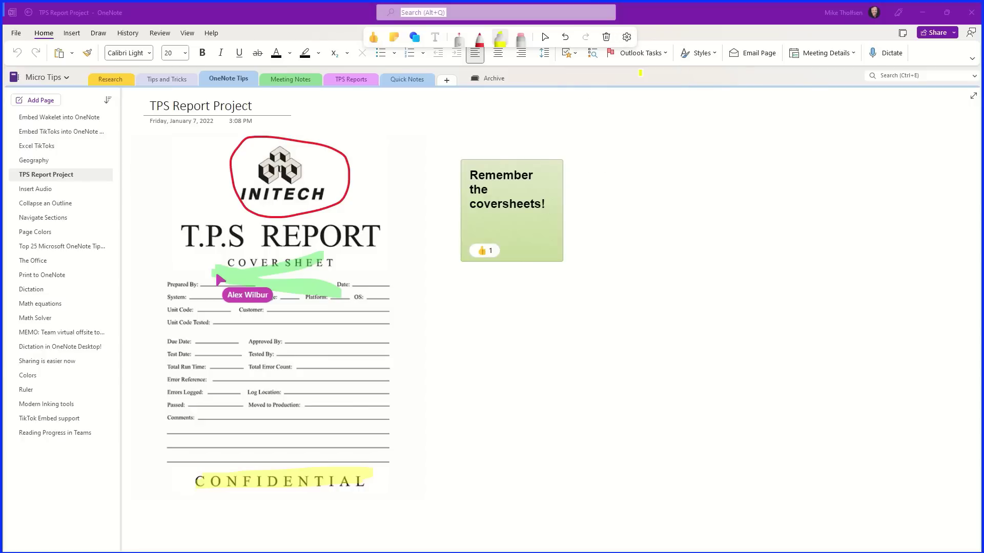
click(545, 37)
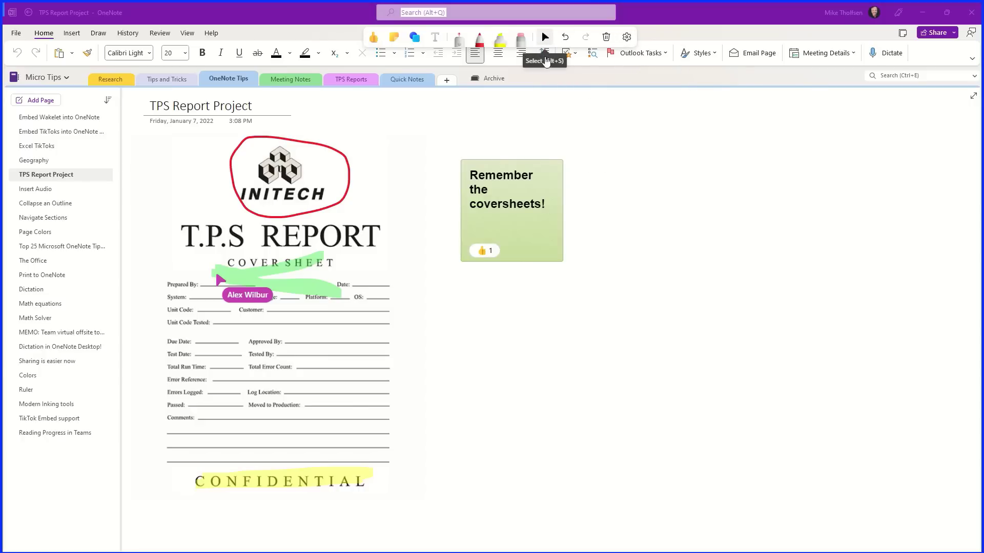
click(533, 164)
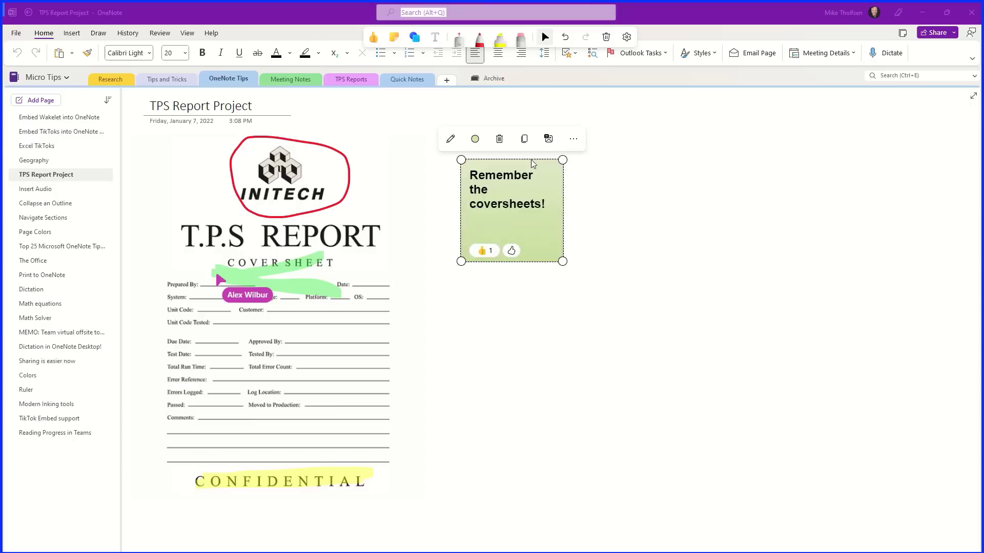
key(Delete)
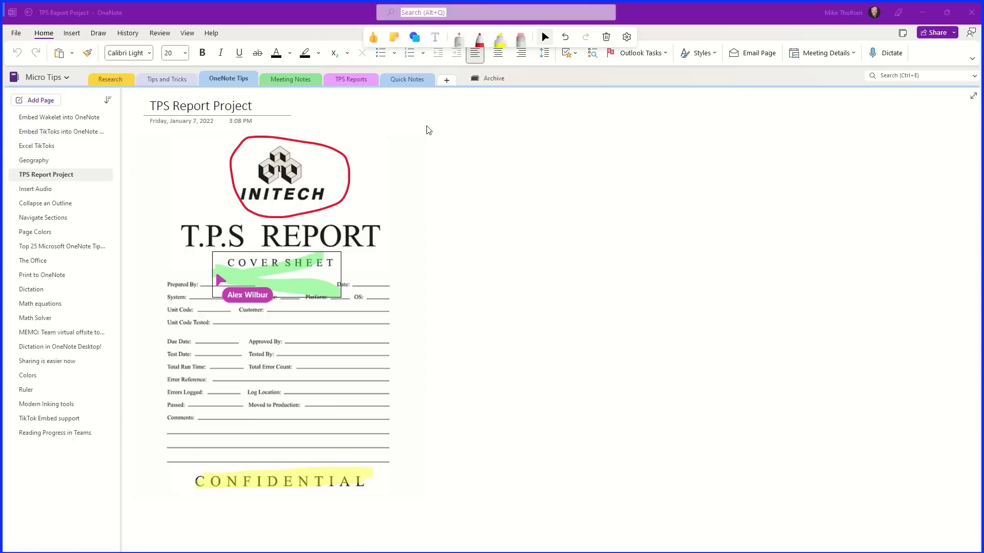
mouse_move(525, 4)
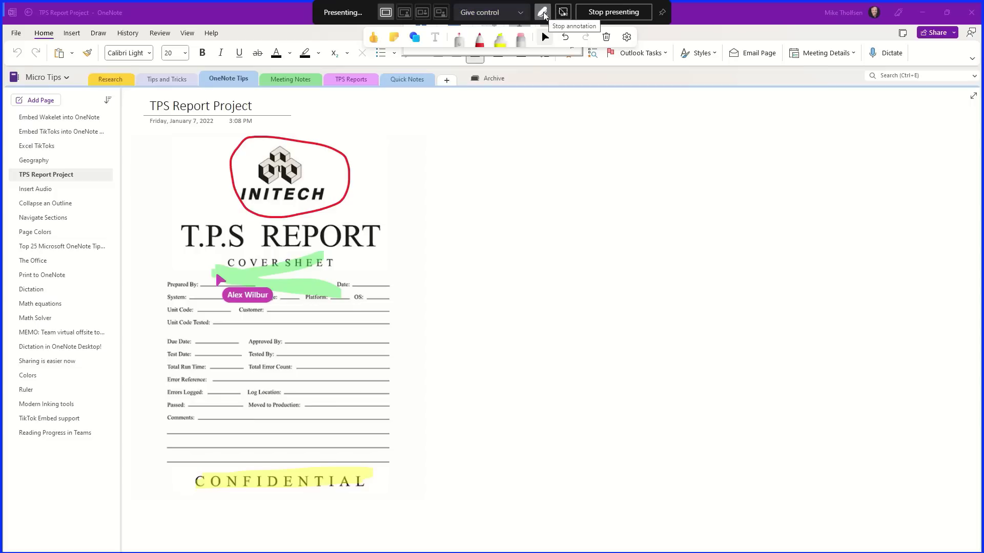
Step: Stop annotation so all ink marks clear from the shared OneNote page
click(542, 13)
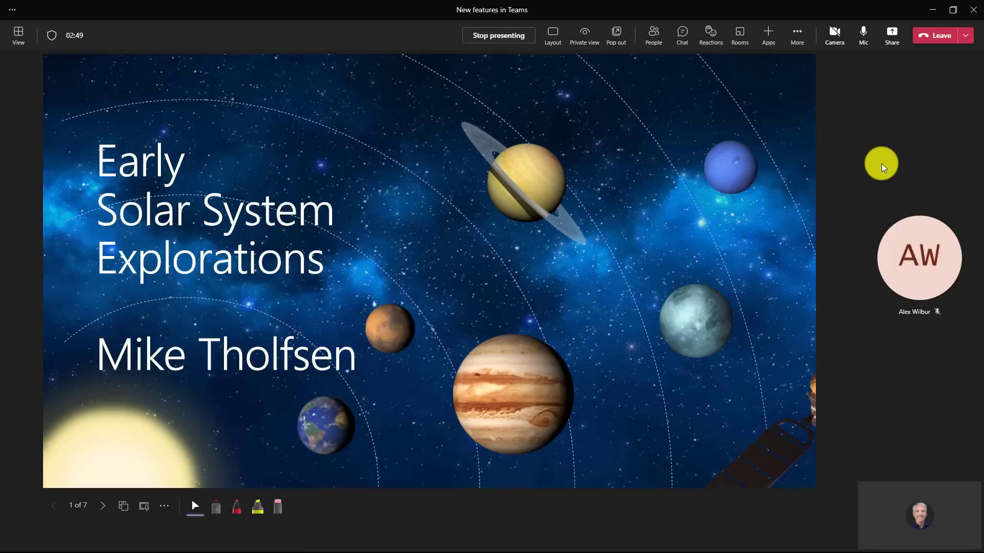
Step: Switch on Speaker Coach from the meeting's More actions list
click(798, 35)
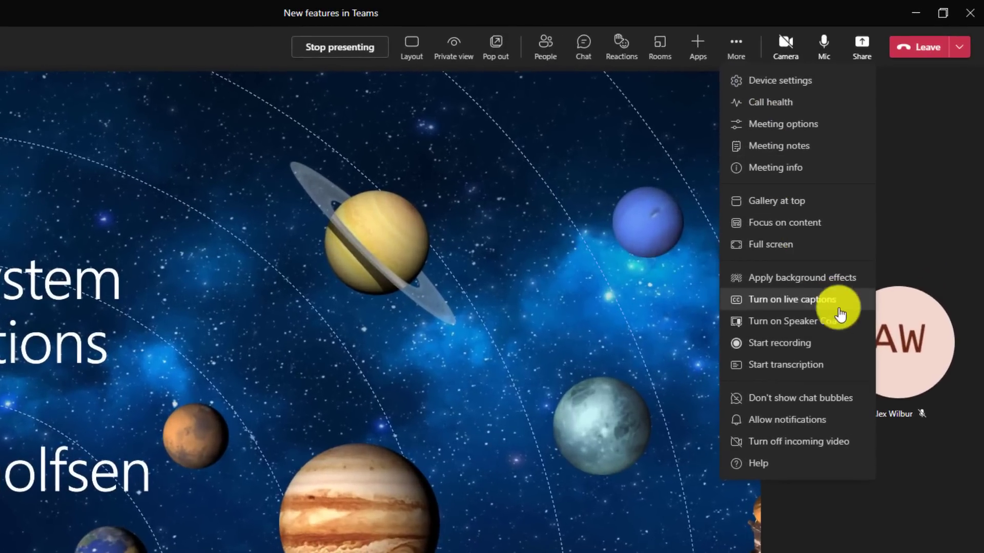
click(845, 322)
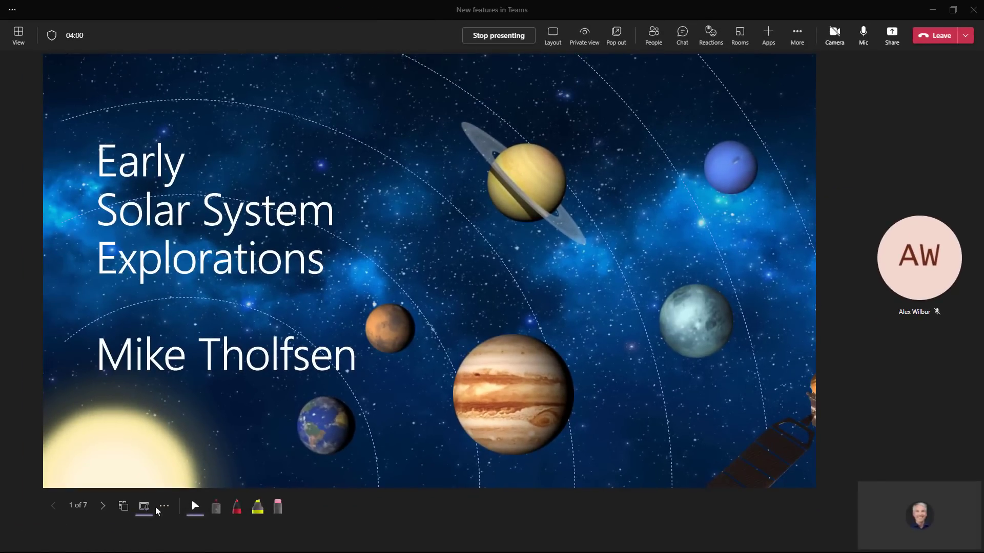
Step: Advance past the planets timeline and Mars slides to '1979: Jupiter', dismissing the speak-slower and inclusiveness tips
click(106, 511)
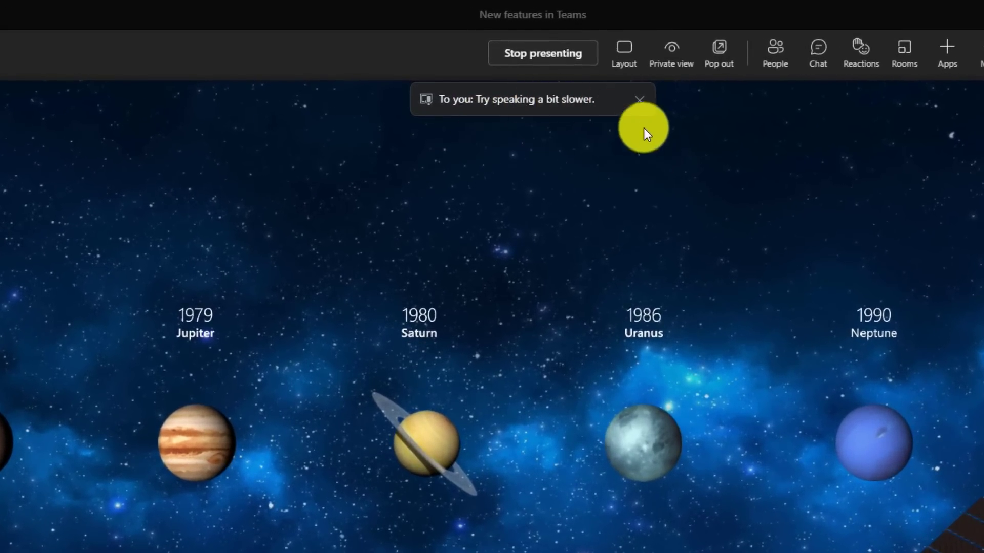
click(639, 100)
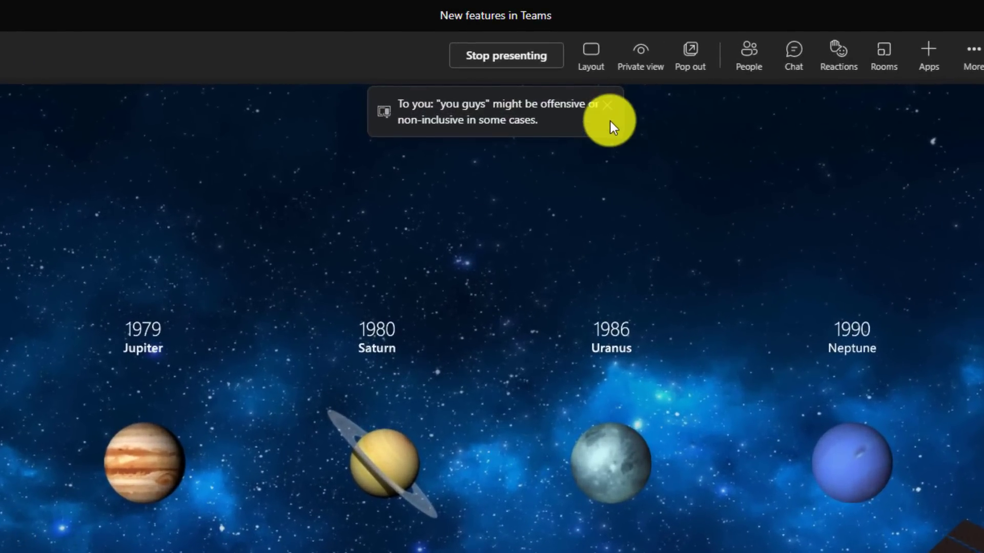
click(607, 105)
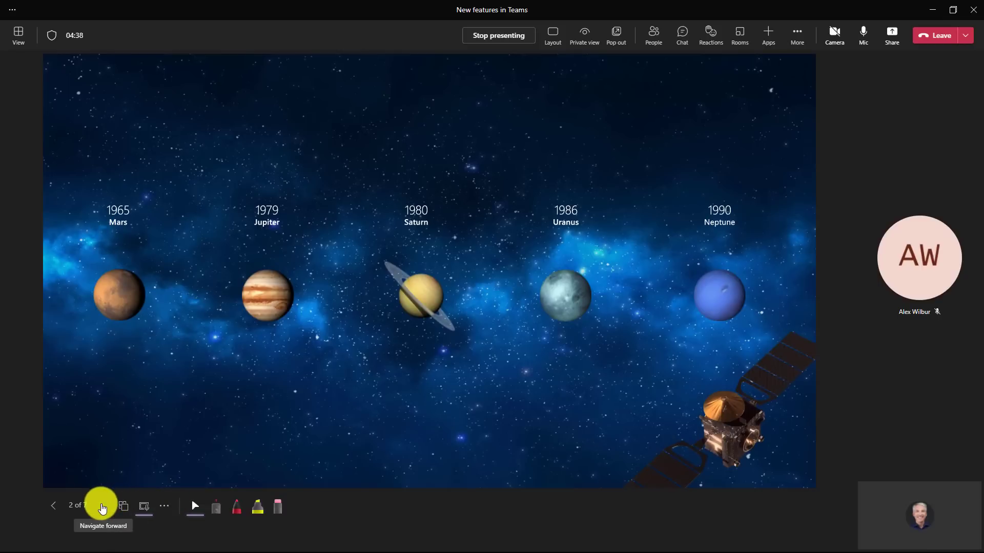
click(103, 508)
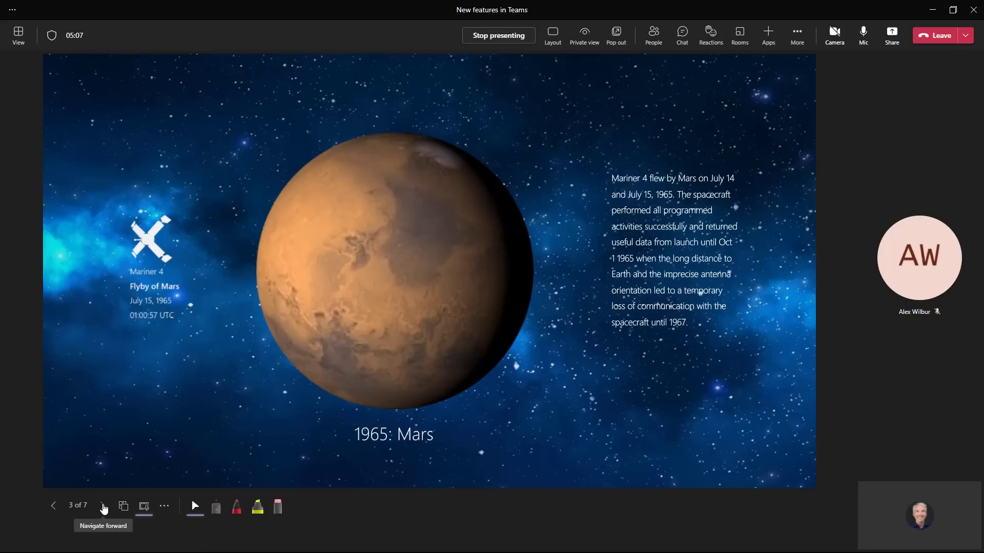
click(102, 506)
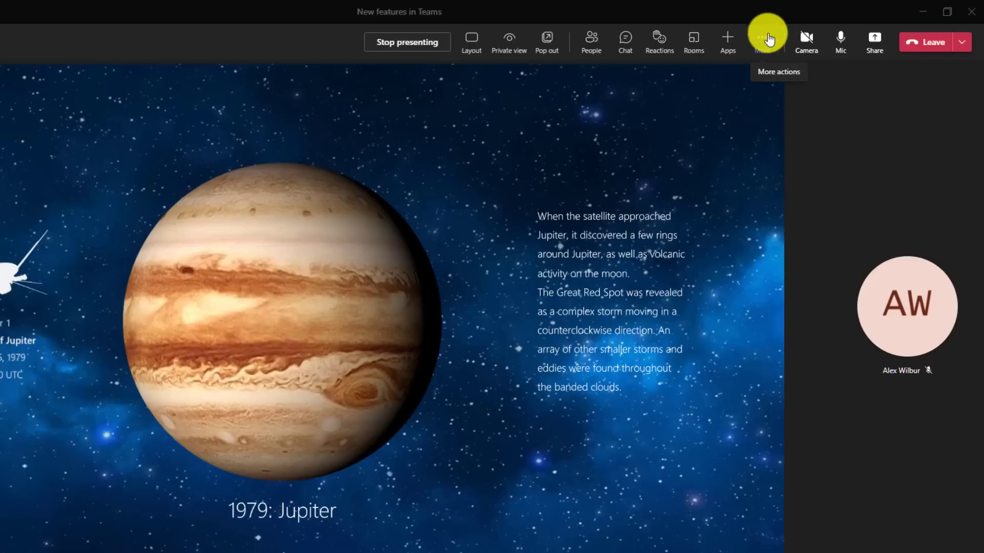
Step: Switch off Speaker Coach from More actions and dismiss its stopped notice
click(767, 39)
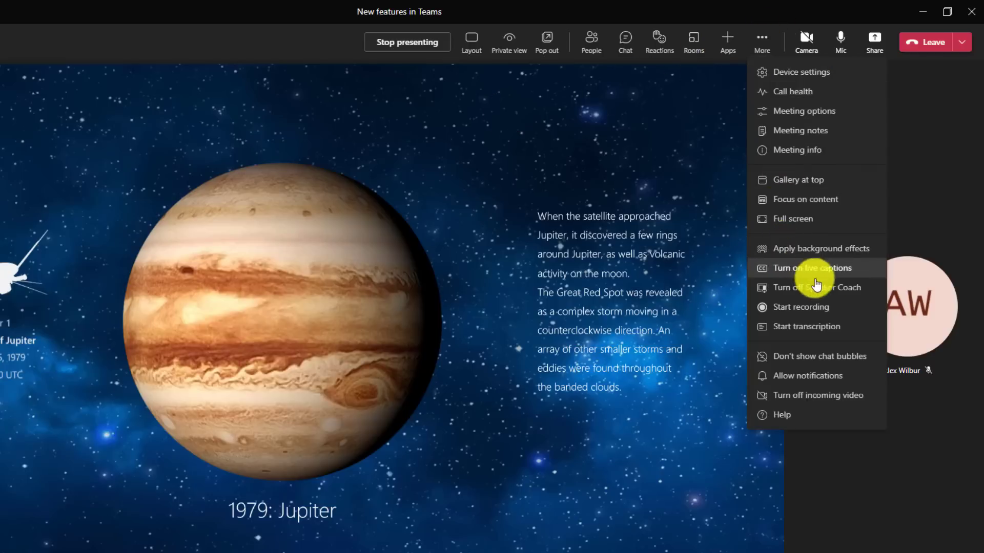
click(845, 292)
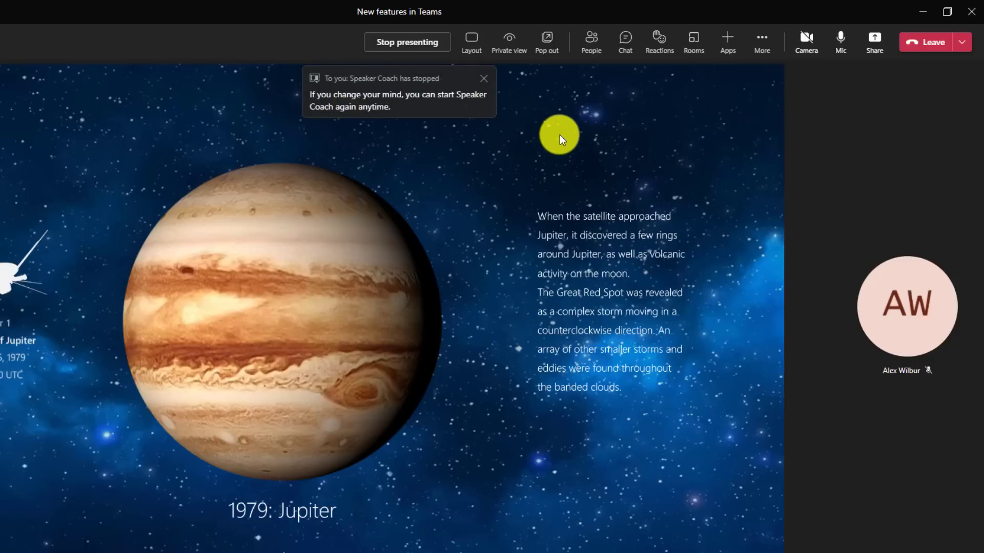
click(484, 79)
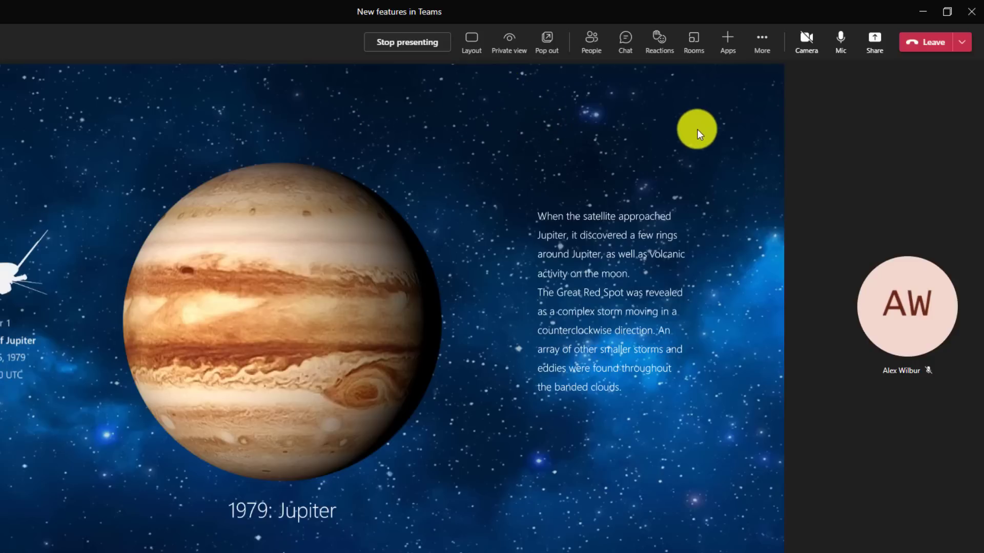
Step: End the meeting and view the Speaker Coach tab of the 'New features in Teams' event
click(939, 46)
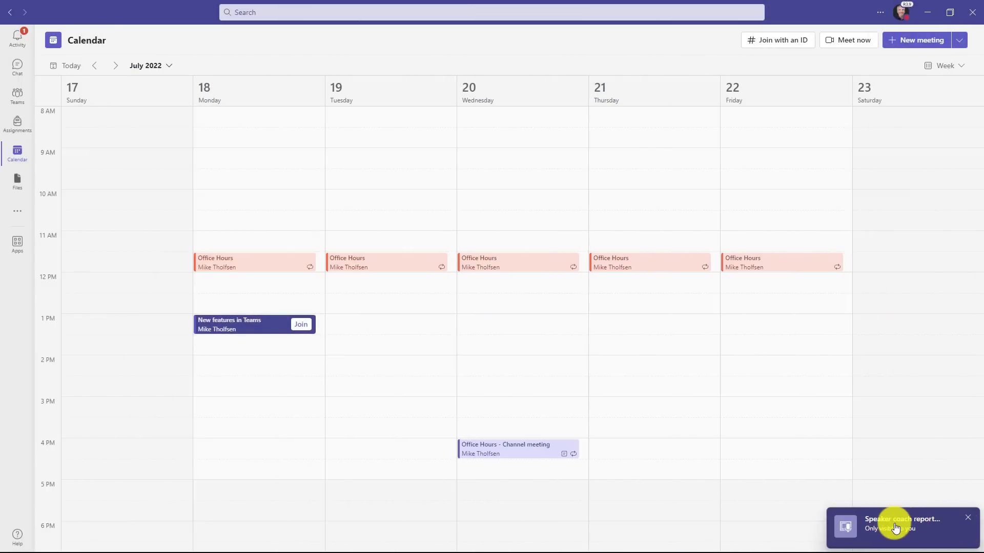
click(235, 326)
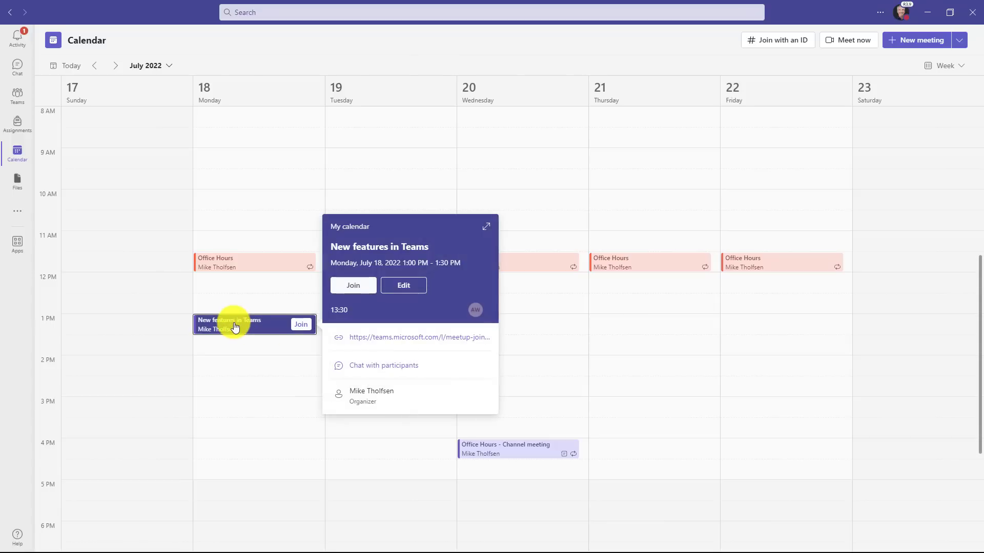
click(414, 287)
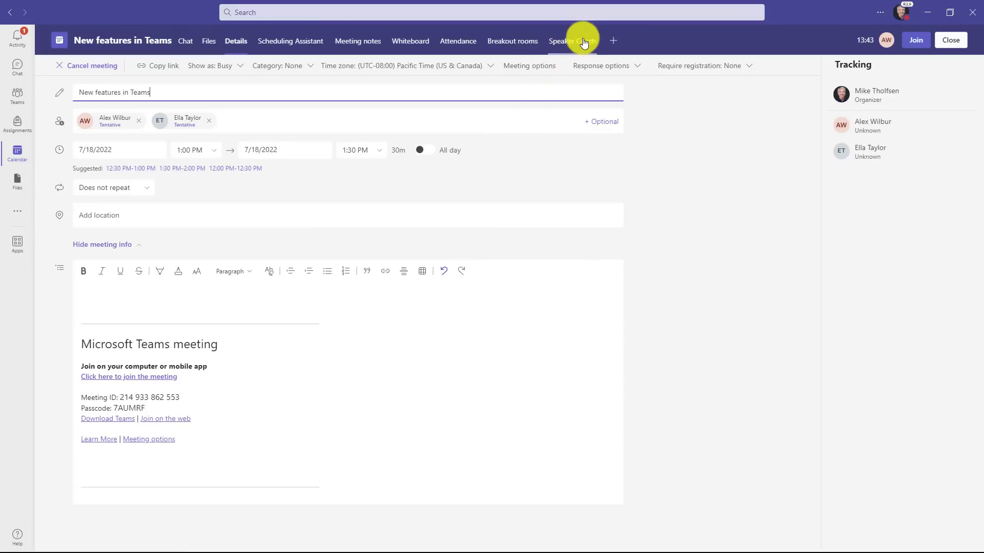
click(582, 46)
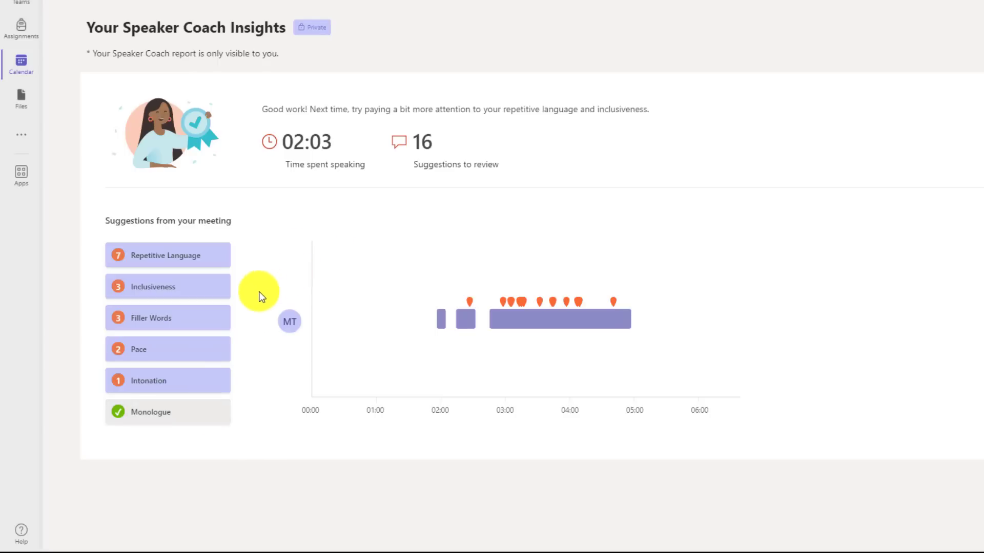
click(148, 328)
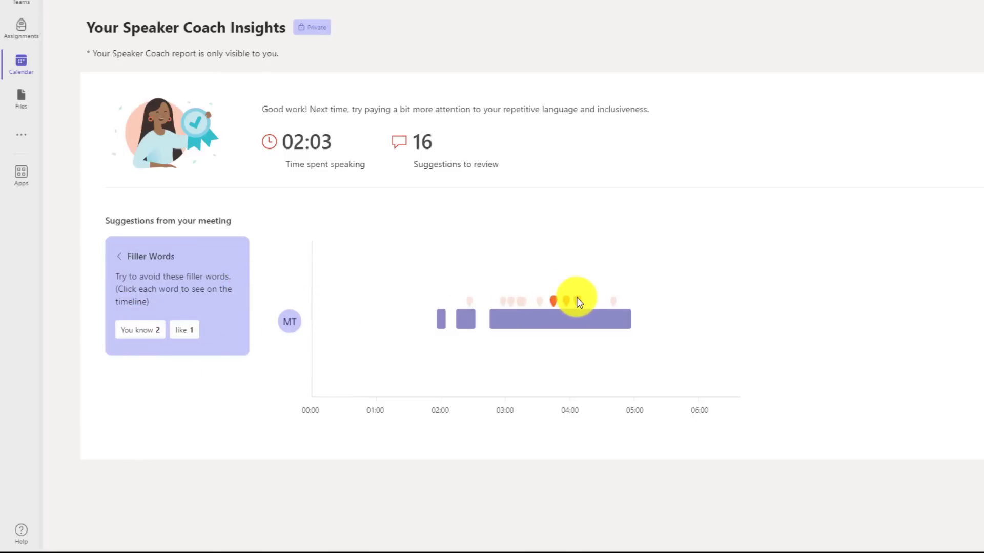
click(119, 258)
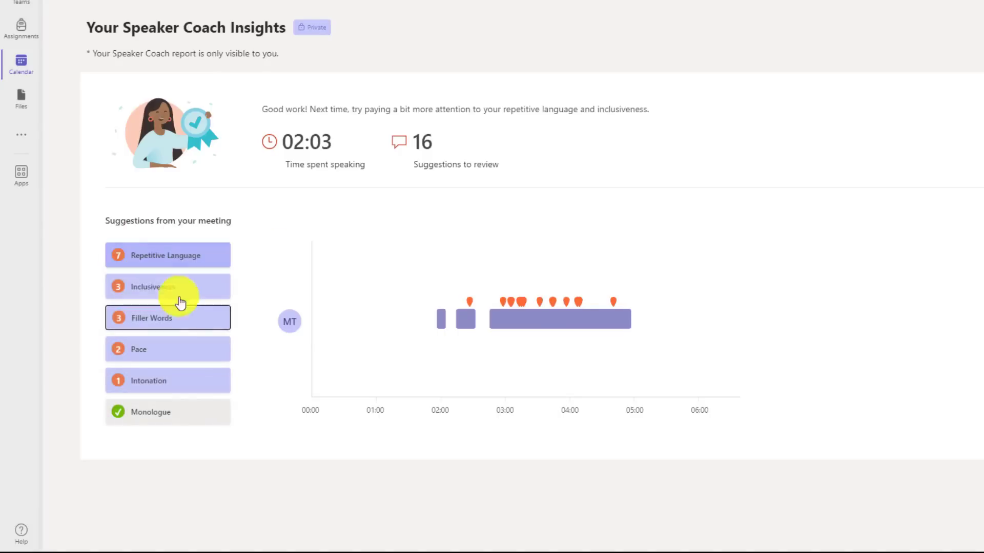
click(176, 349)
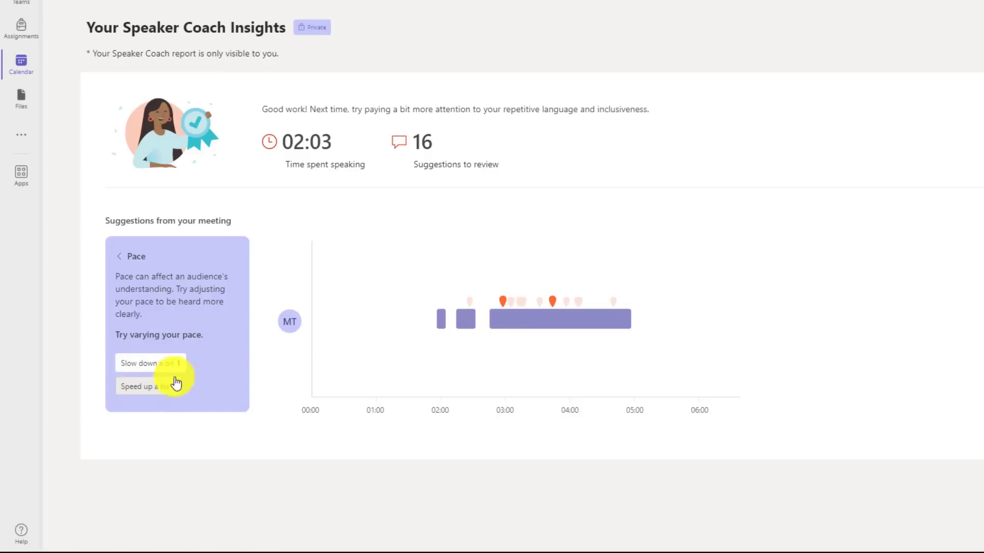
click(132, 258)
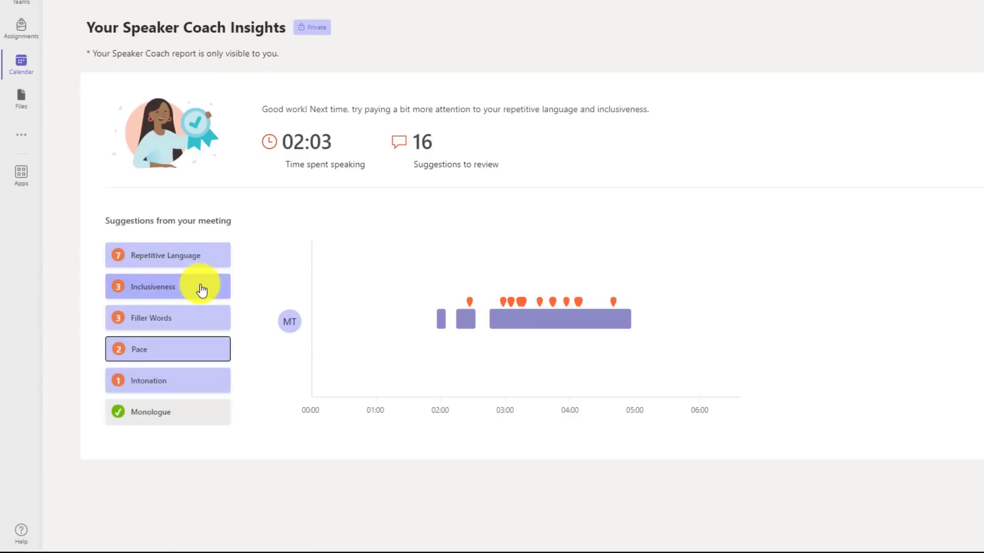
click(198, 263)
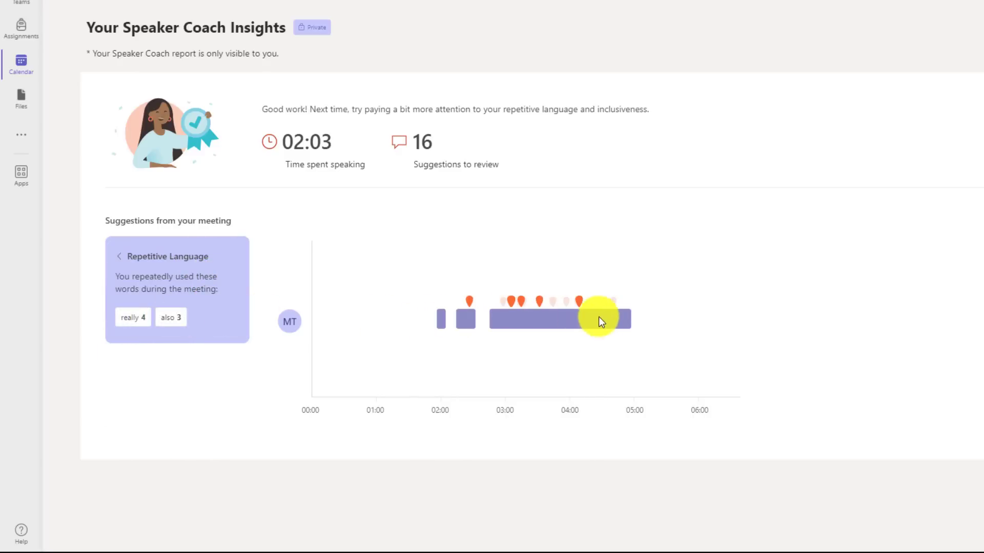
click(120, 259)
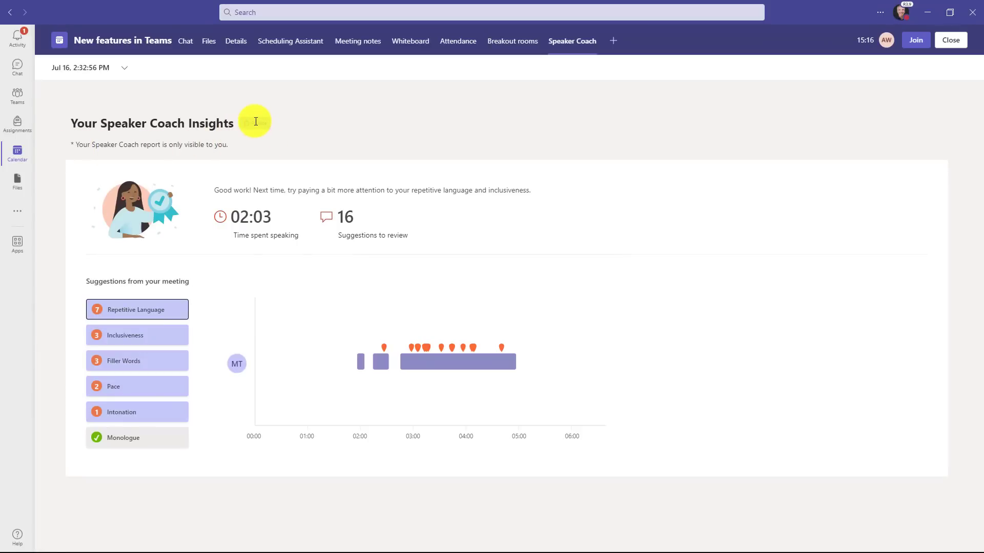
Step: From the Speaker Coach report in Activity, turn on 'Automatically start Speaker Coach in meetings'
click(19, 35)
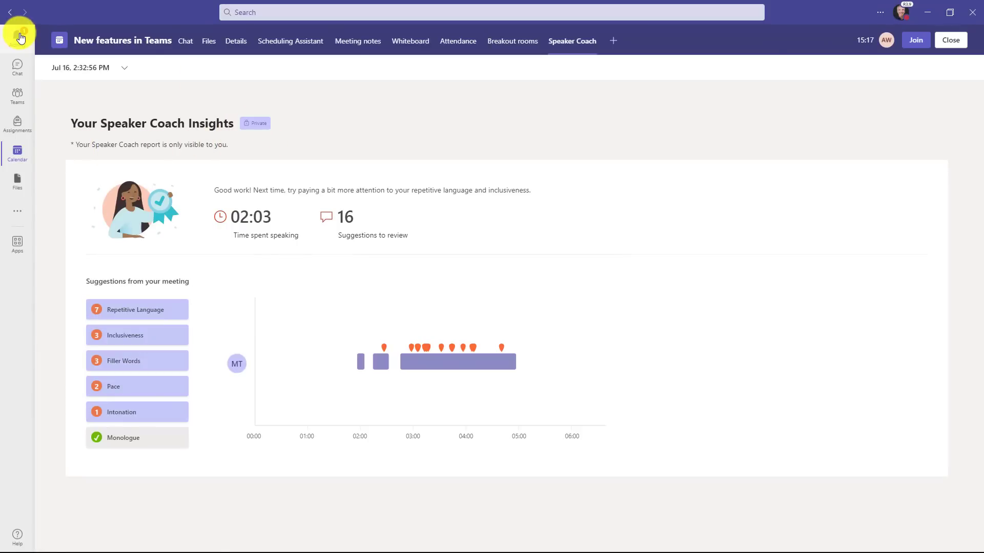
click(125, 70)
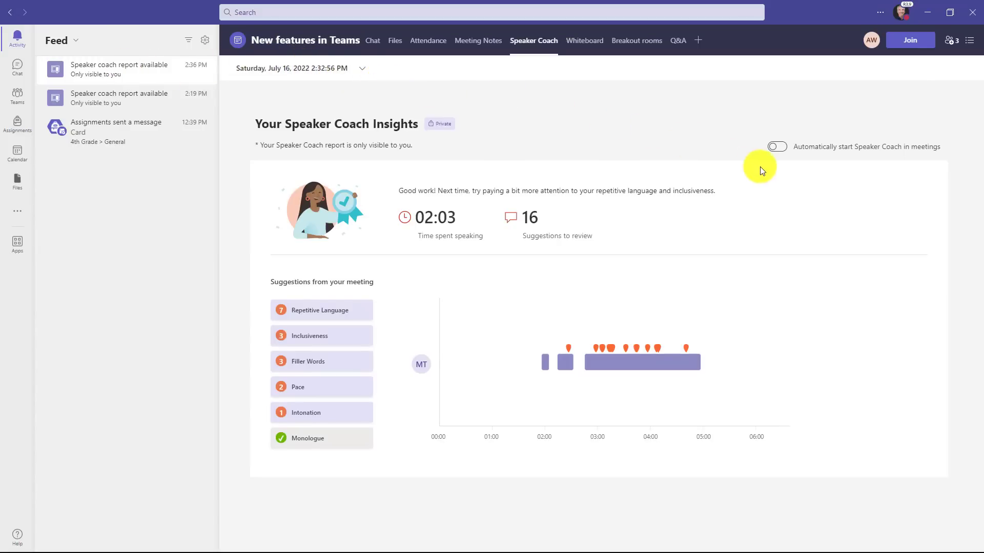
click(778, 148)
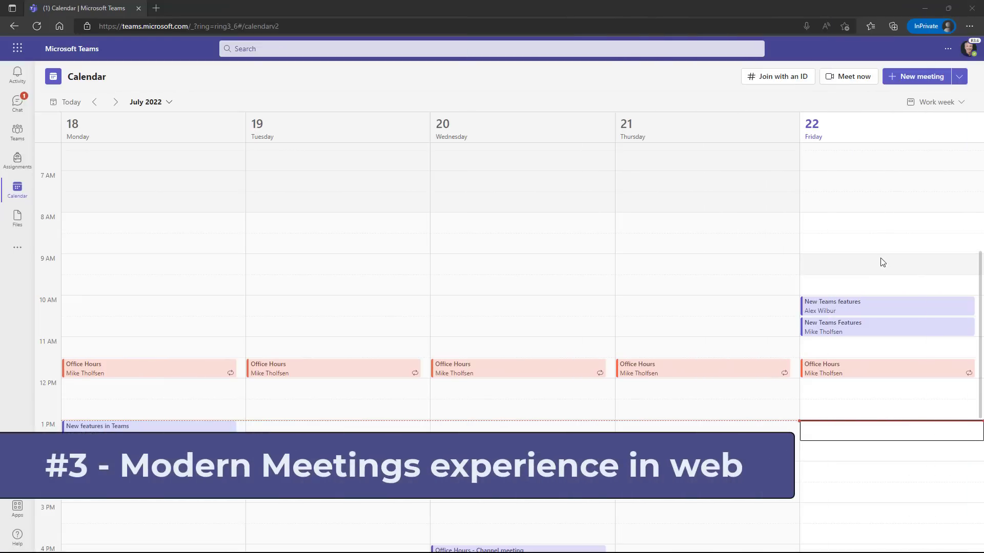
Step: Join Friday's New Teams Features meeting from the web calendar with the camera switched on
click(866, 332)
click(647, 307)
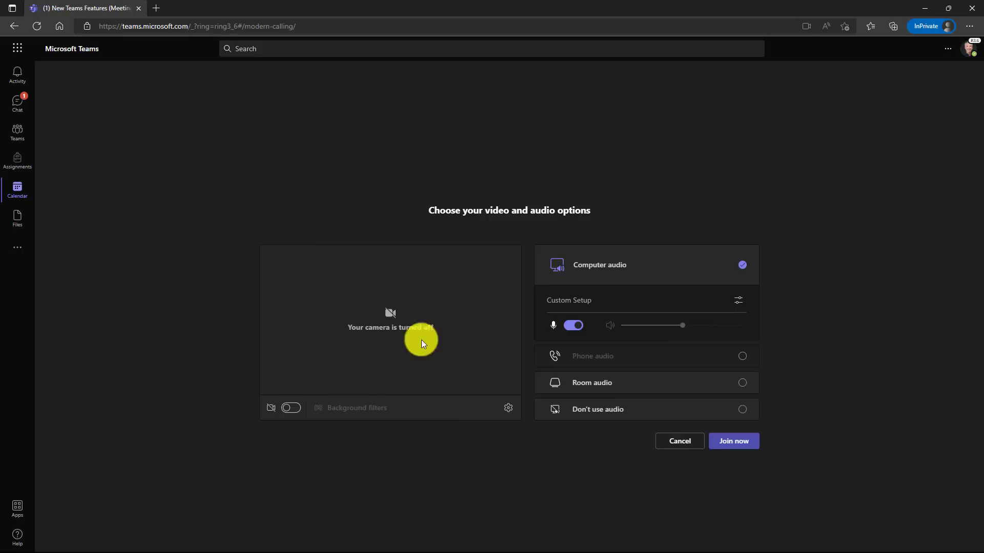
click(296, 408)
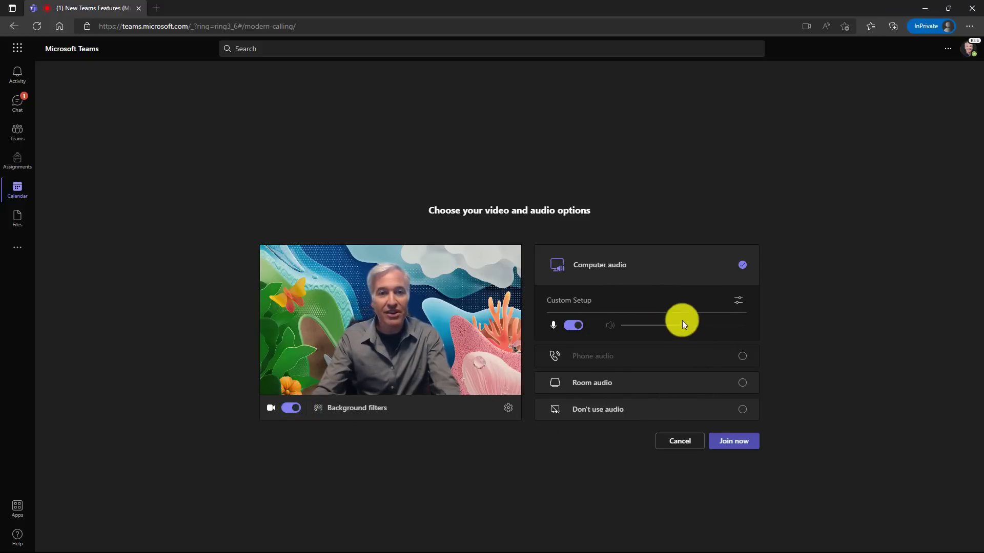
click(740, 444)
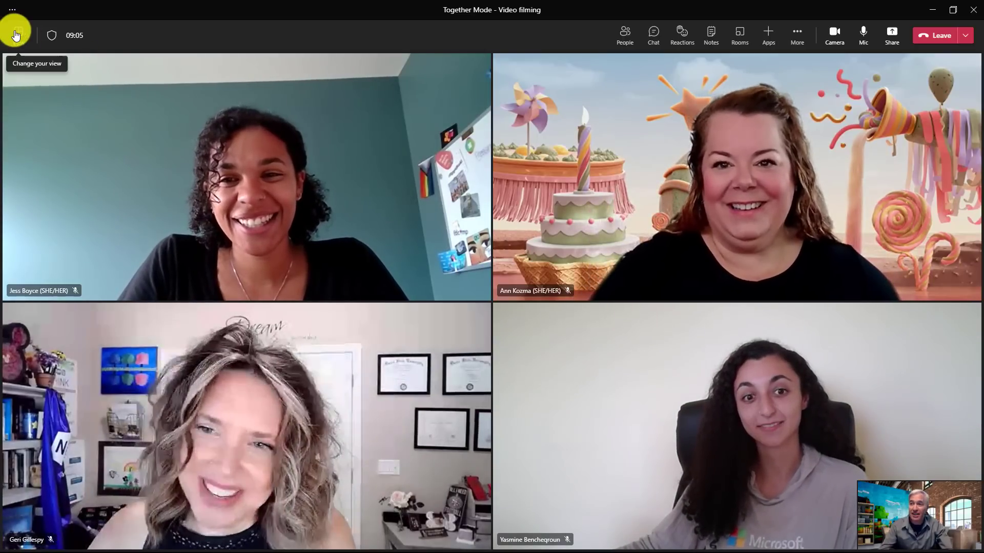
Step: Switch the meeting view to Together mode with the Classroom scene for everyone
click(15, 35)
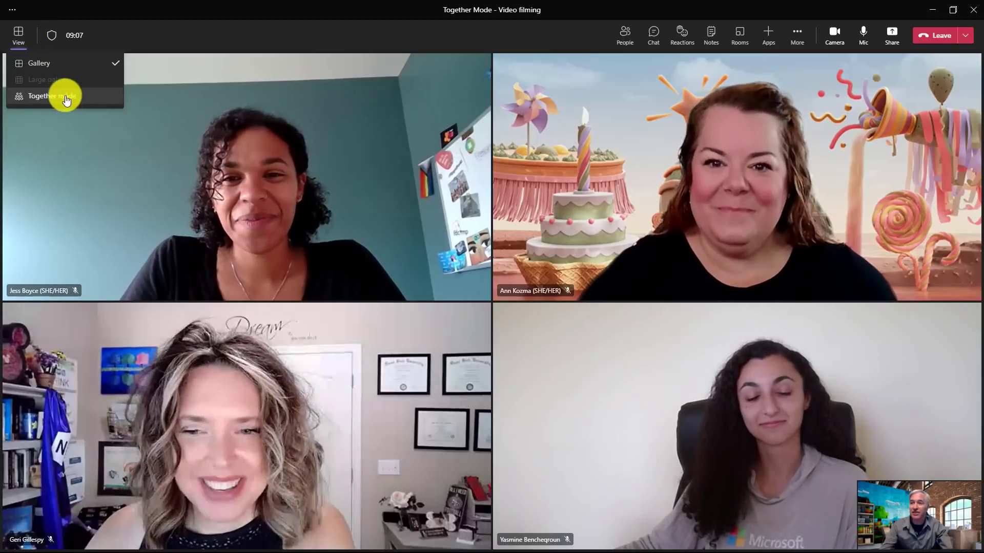
click(97, 97)
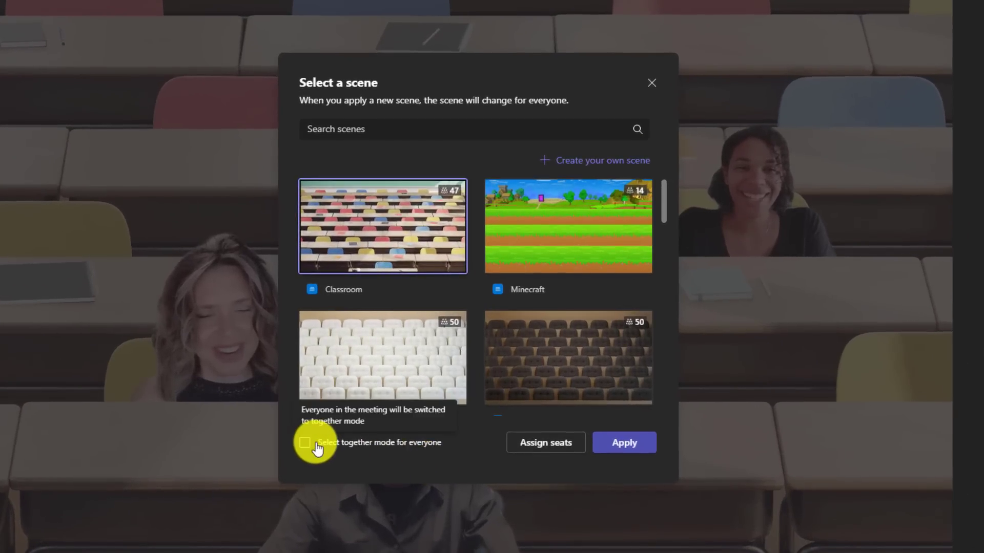
click(317, 447)
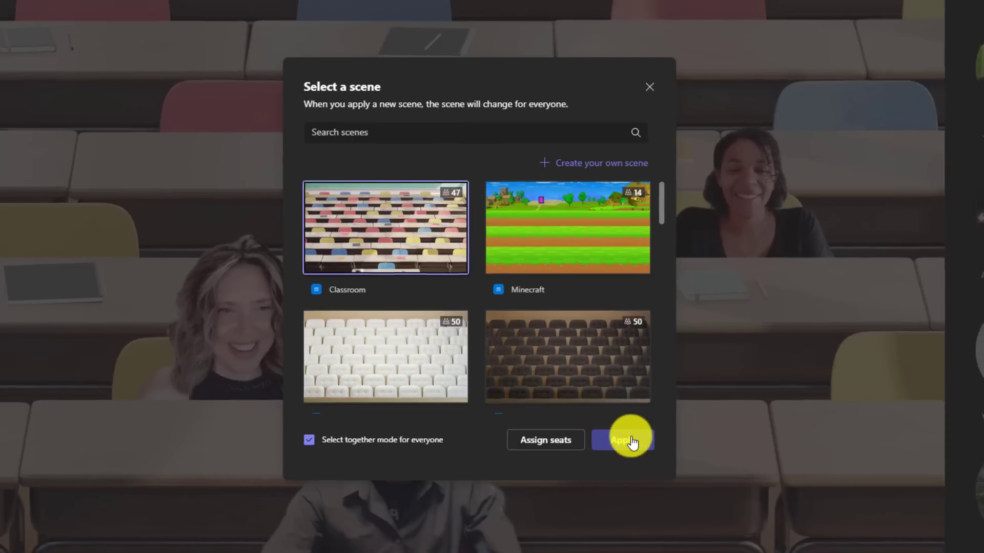
click(632, 442)
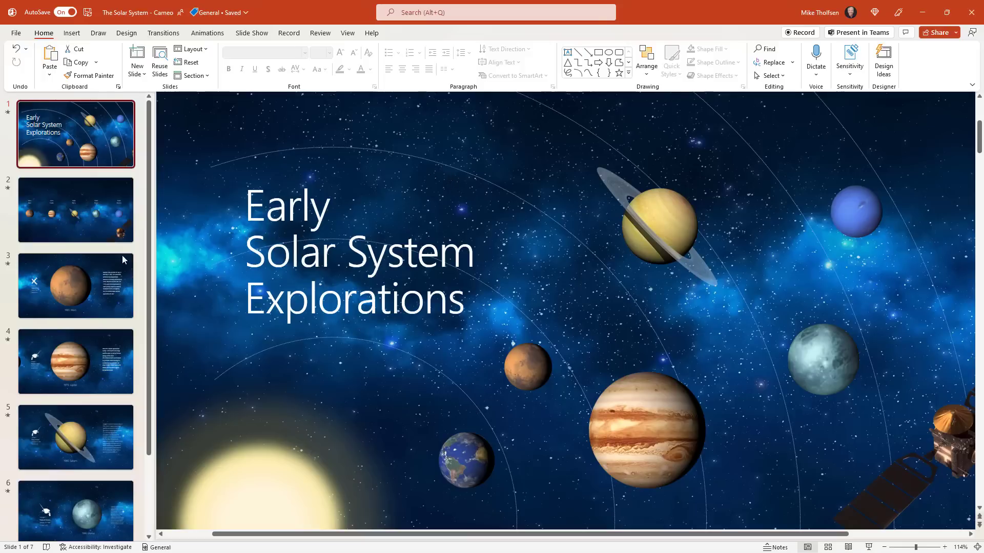
Step: Insert a live camera cameo on the Mars slide and move it onto the Mars image
click(93, 210)
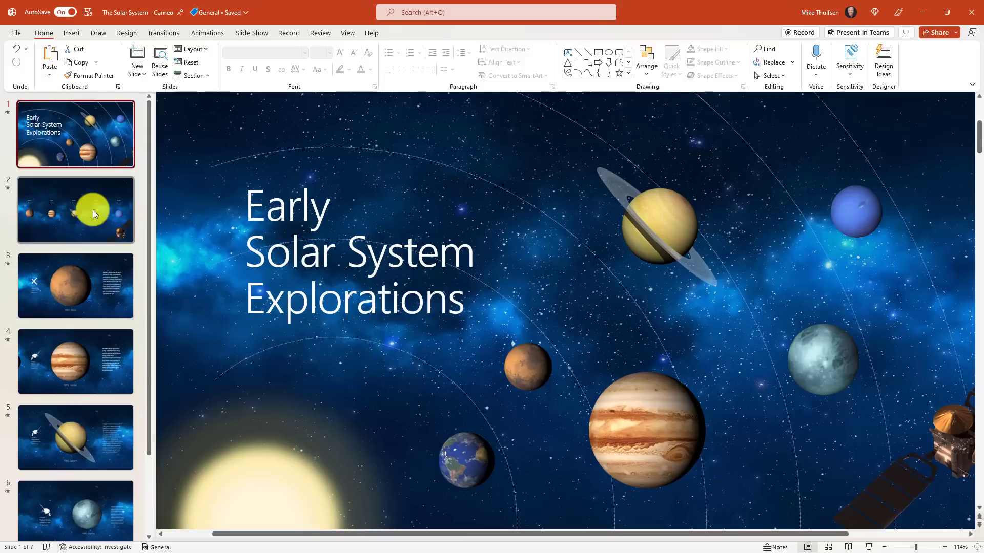
click(72, 281)
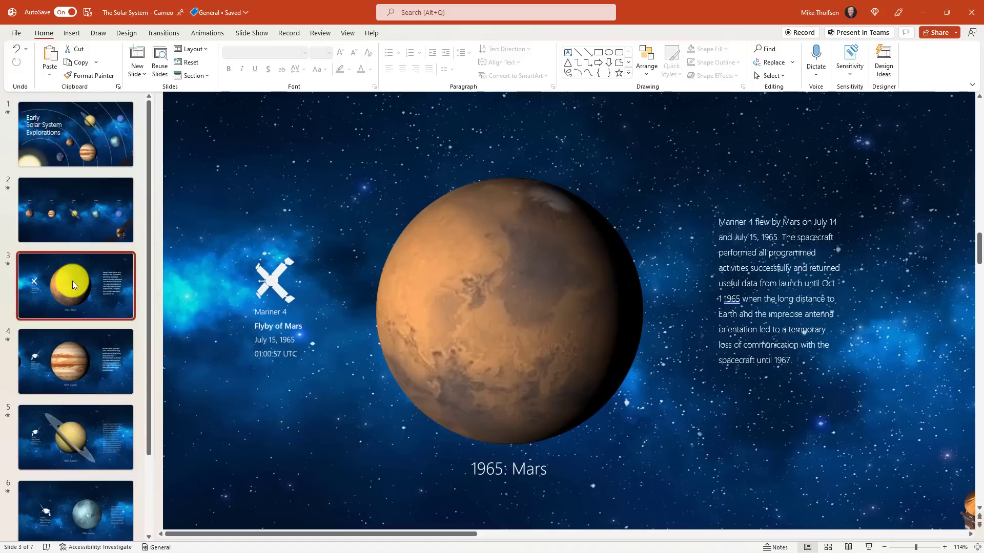
click(72, 33)
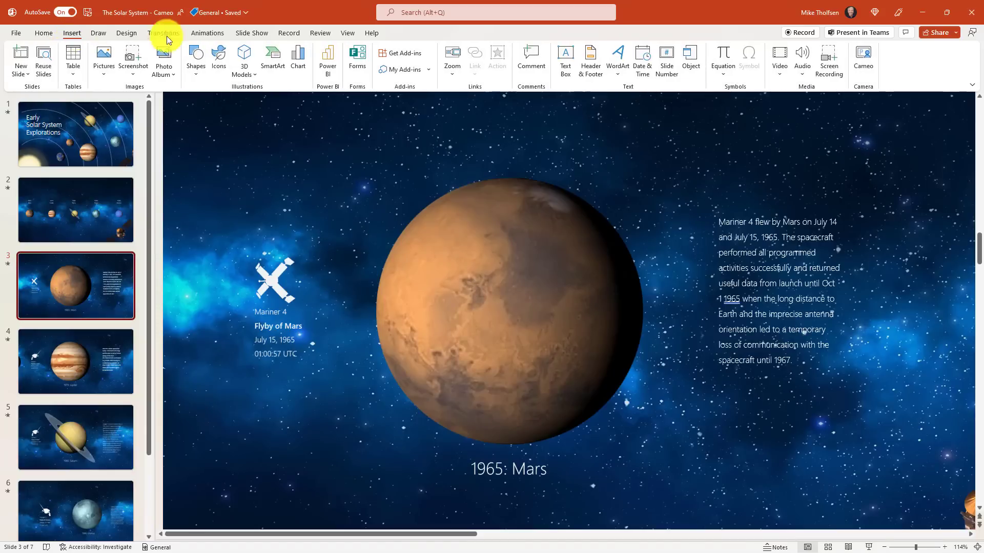
click(864, 56)
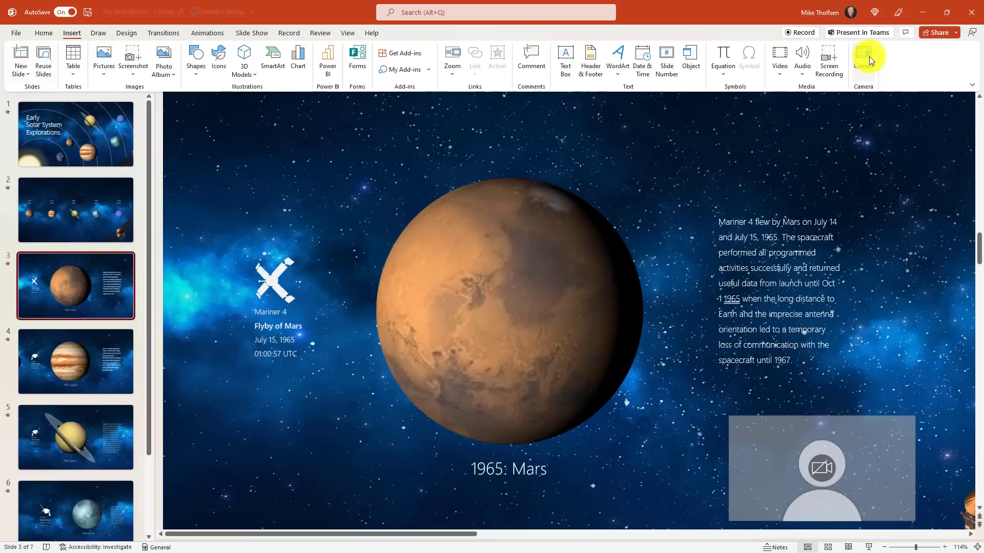
click(821, 473)
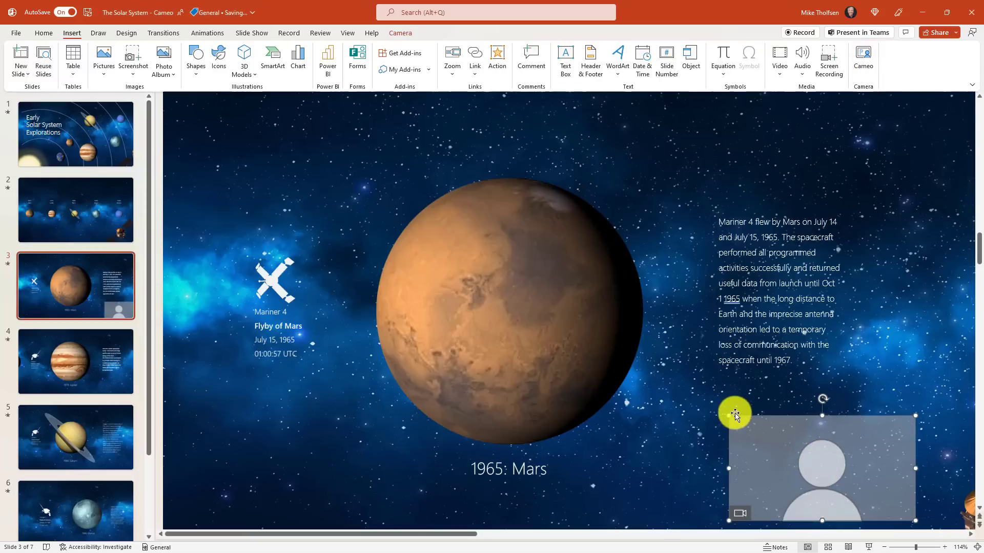
drag(751, 448, 441, 288)
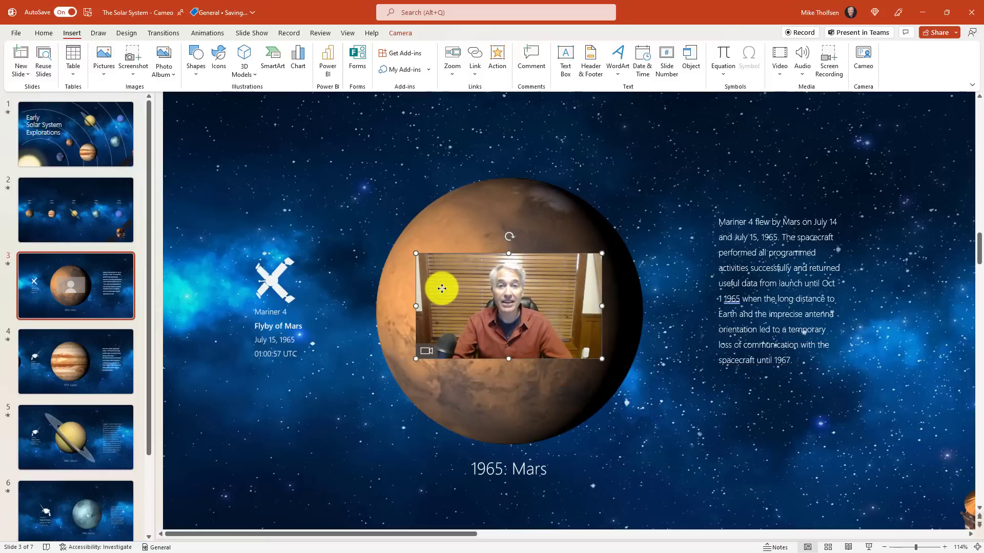
Step: Give the cameo a circular camera style and enlarge and centre it over Mars
click(396, 33)
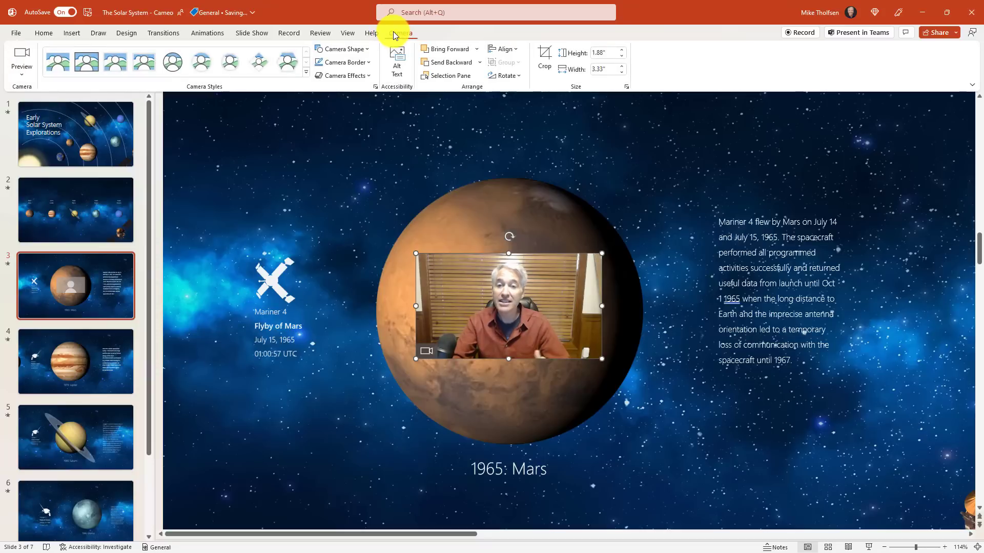
click(173, 62)
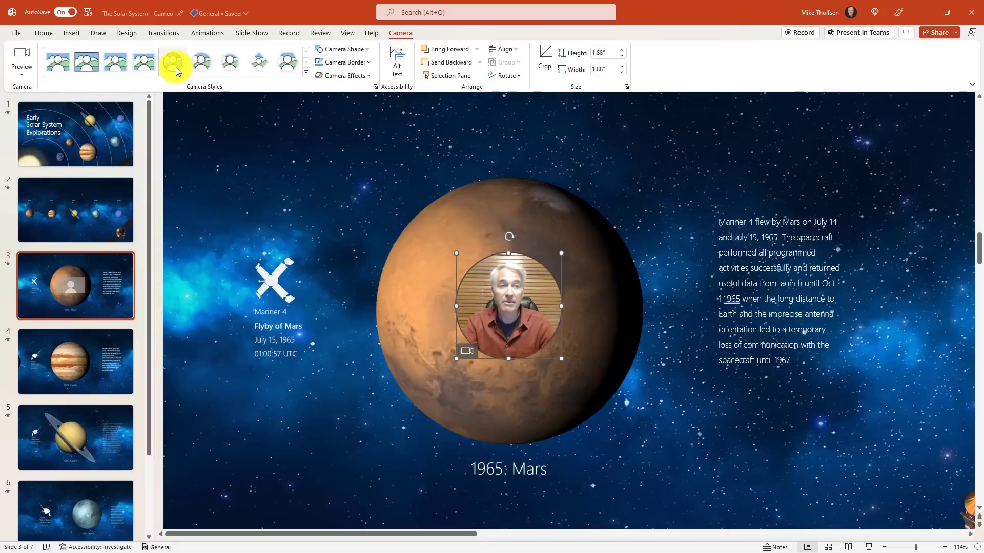
drag(456, 254, 393, 219)
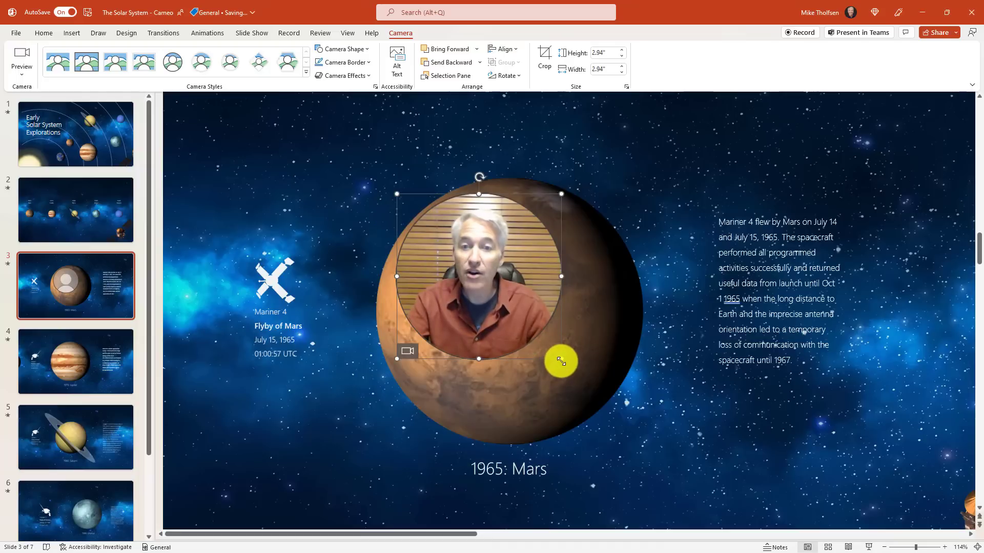
drag(560, 358, 643, 411)
drag(531, 310, 519, 306)
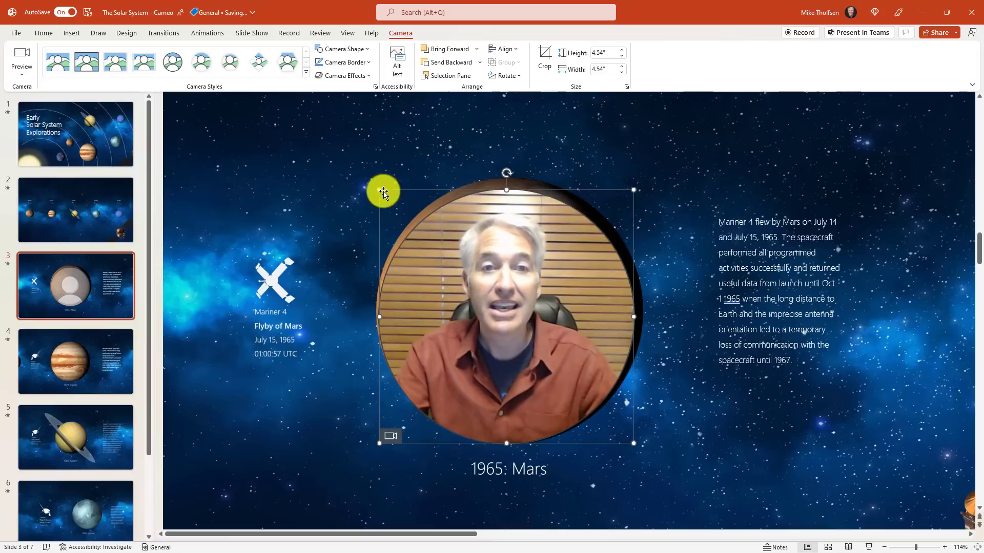
click(696, 183)
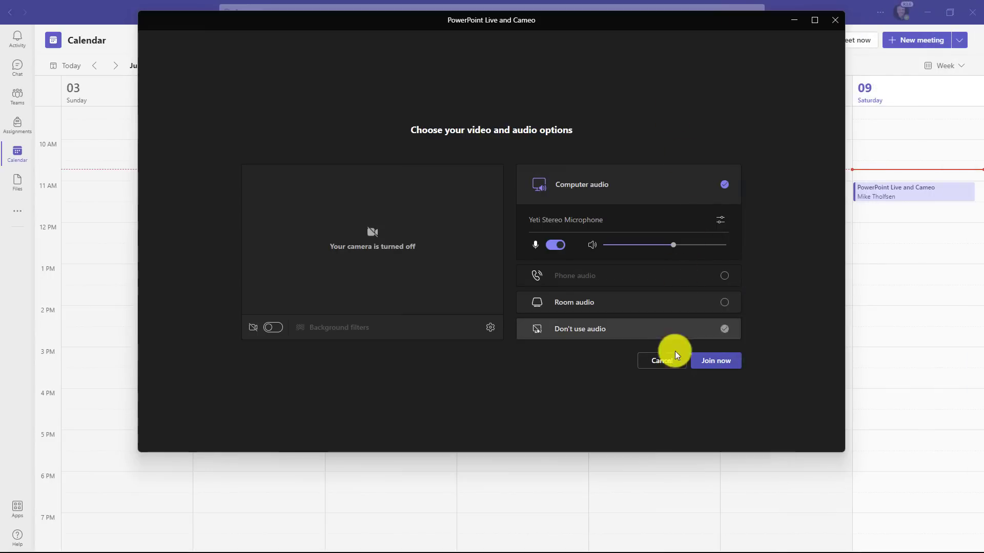
Step: Join without audio and share The Solar System - Cameo from the computer via PowerPoint Live
click(713, 361)
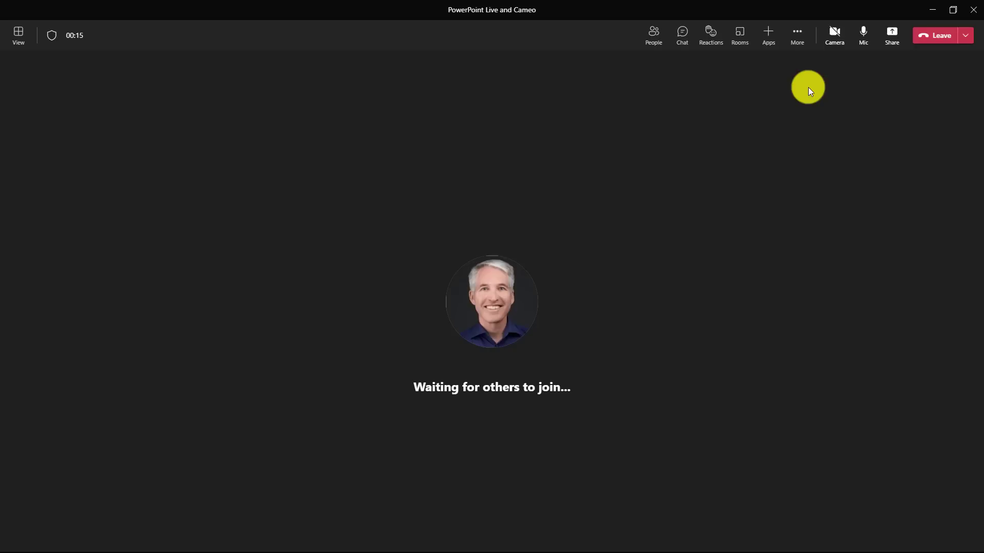
click(891, 36)
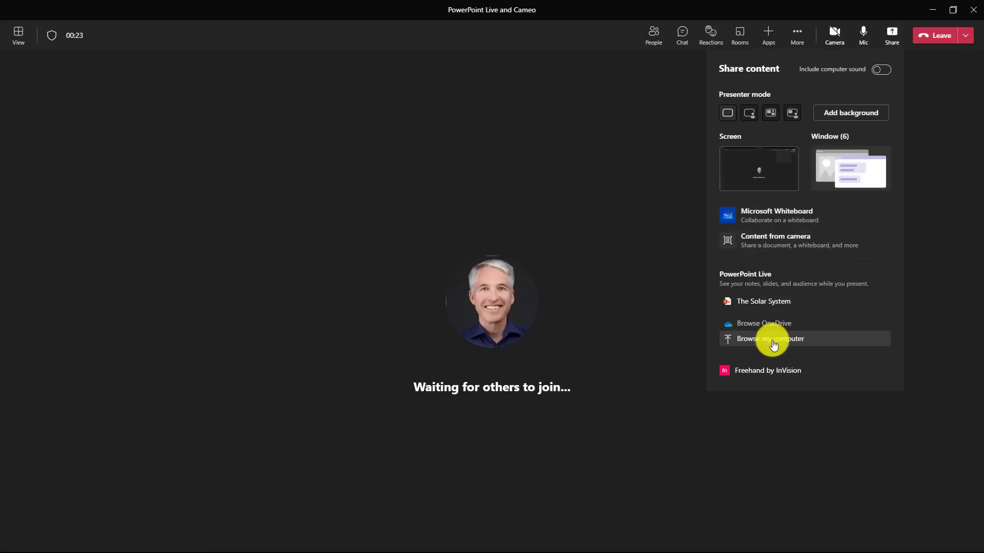
click(774, 339)
click(223, 194)
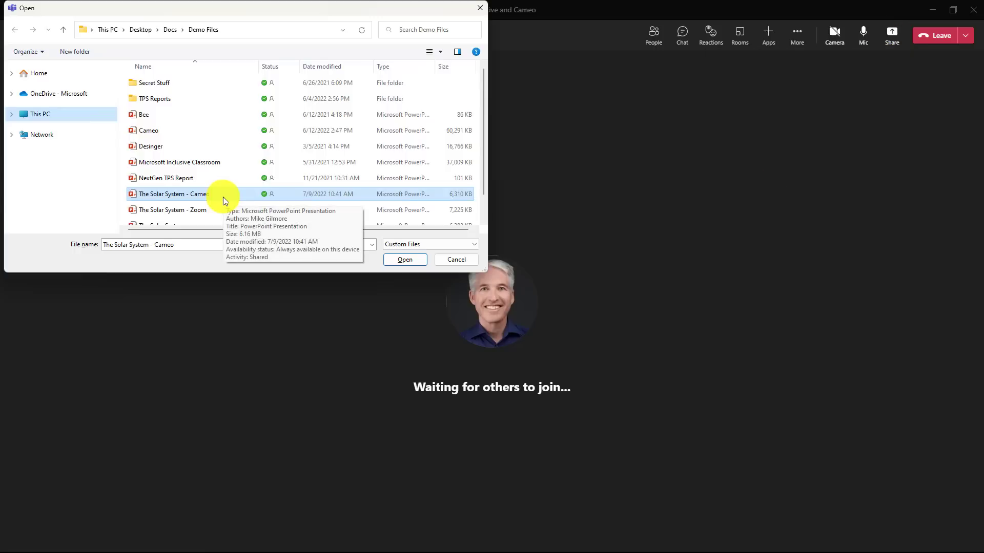
click(405, 261)
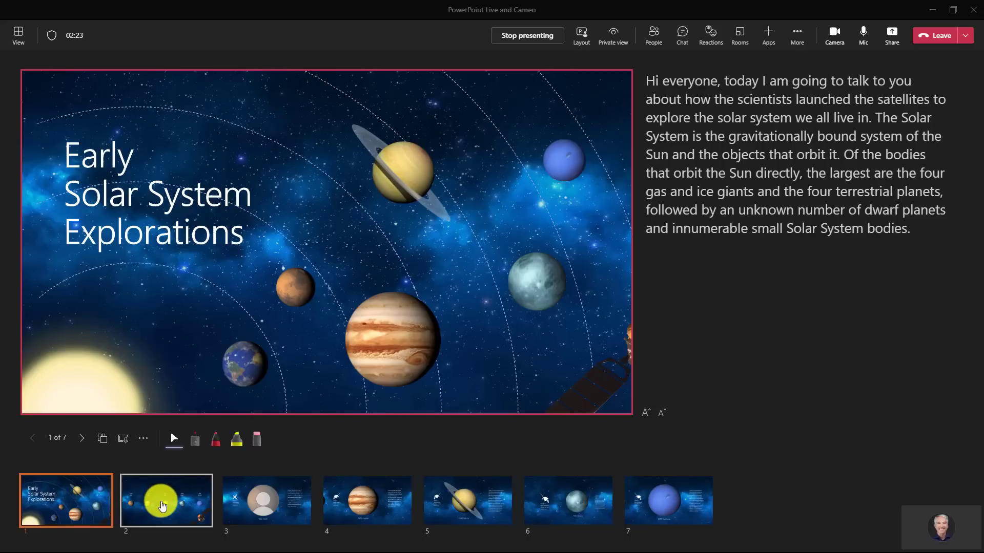
Step: Advance one slide, then jump to slide 3, the Mariner 4 Mars slide
click(85, 445)
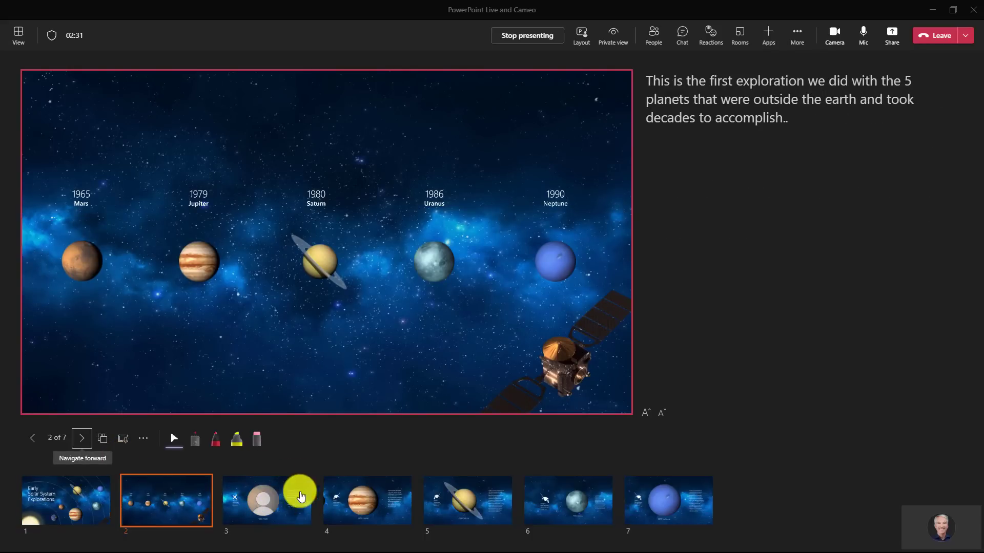
click(296, 497)
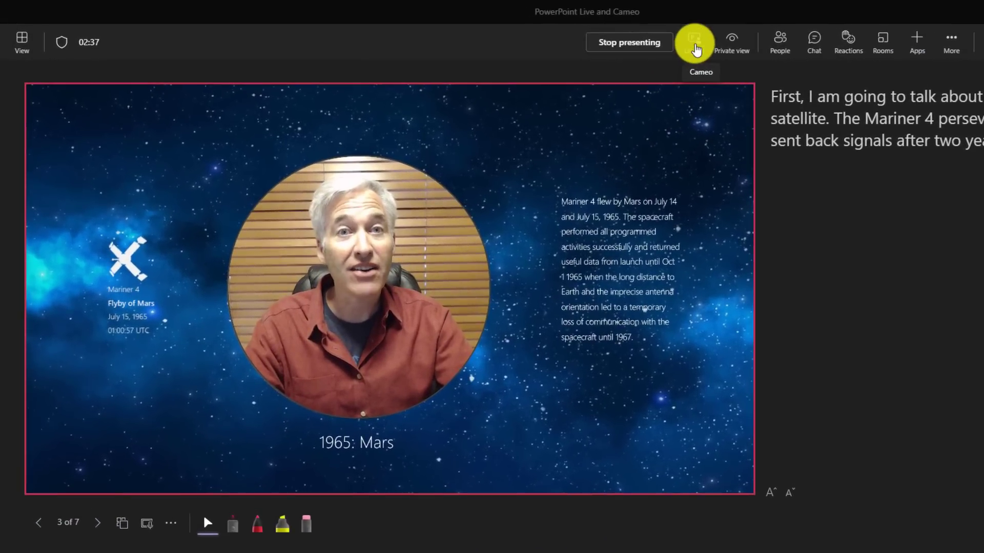
Step: Switch the presenter layout to Standout, then to Content only
click(696, 50)
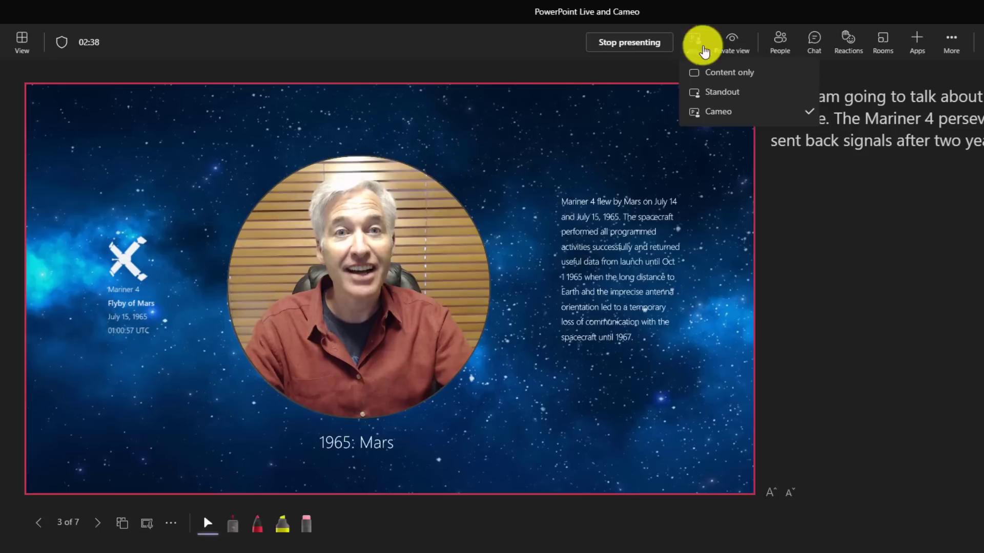
click(764, 98)
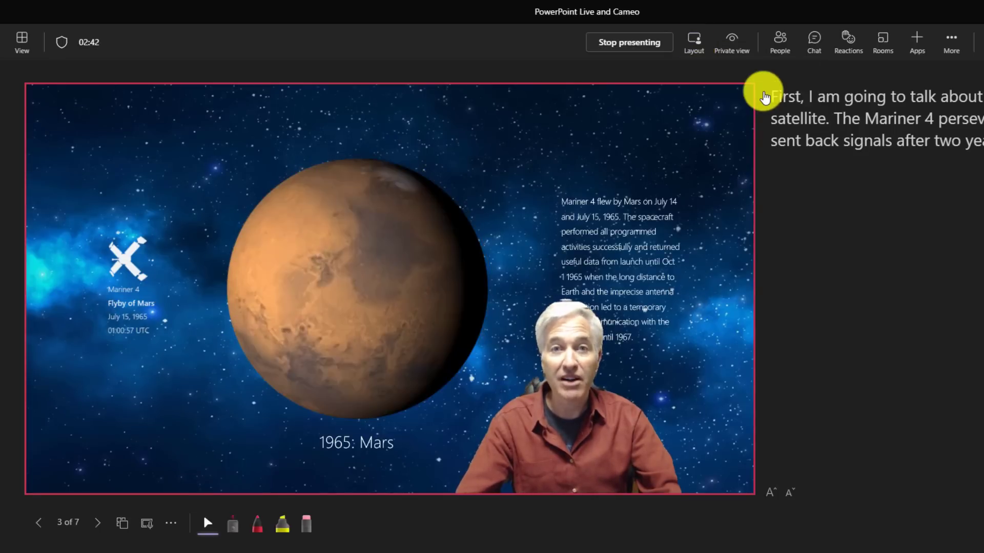
click(696, 38)
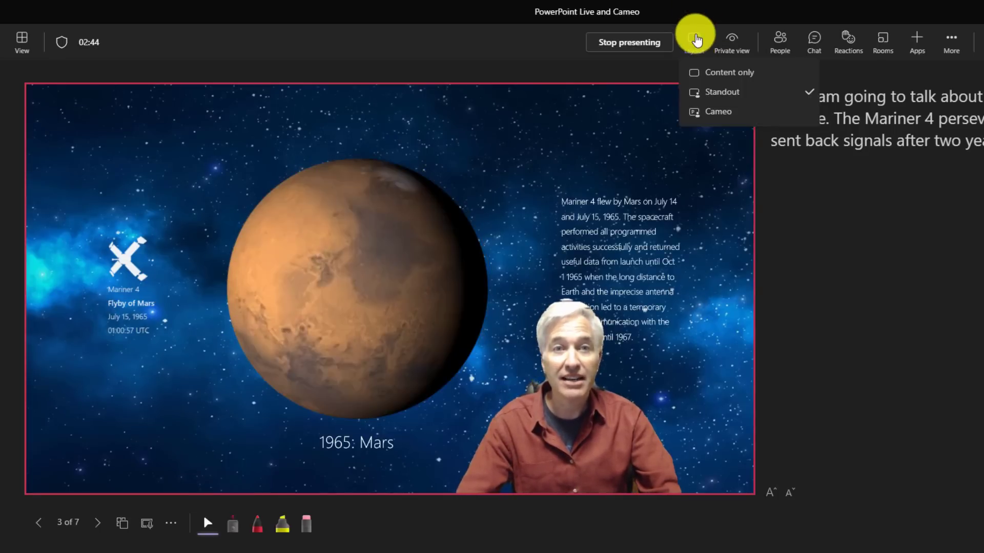
click(725, 73)
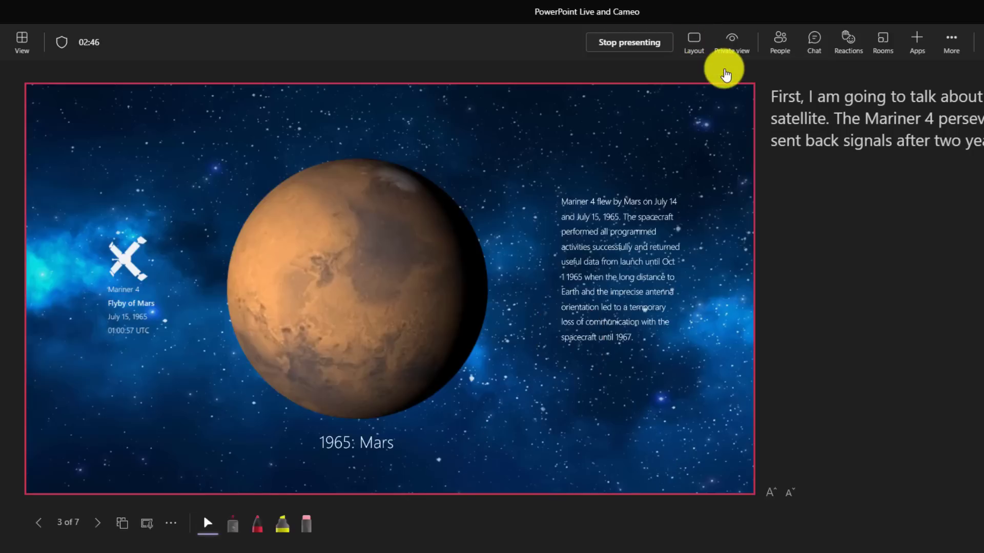
click(694, 38)
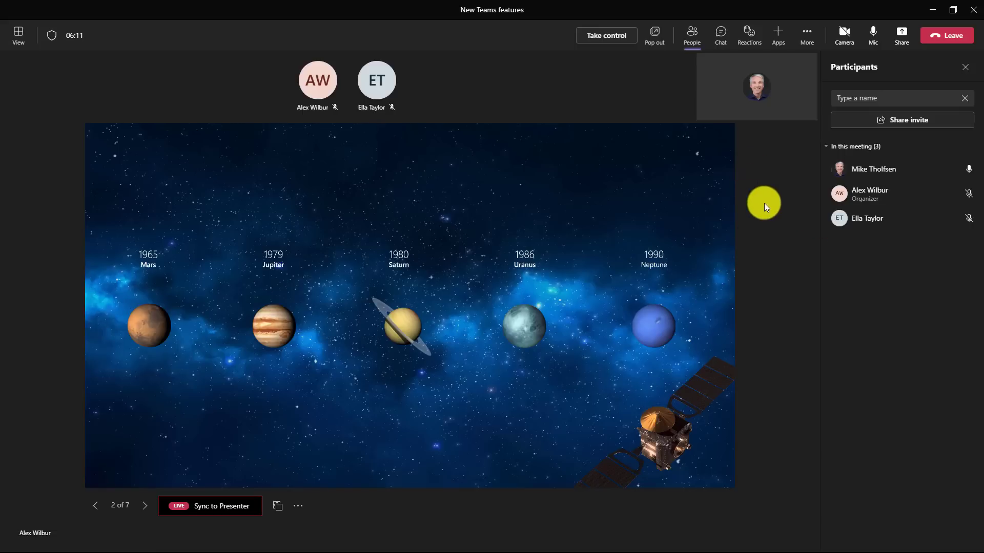
Step: Pop out the shared slides, shrink and reposition that window, then minimize it
click(656, 35)
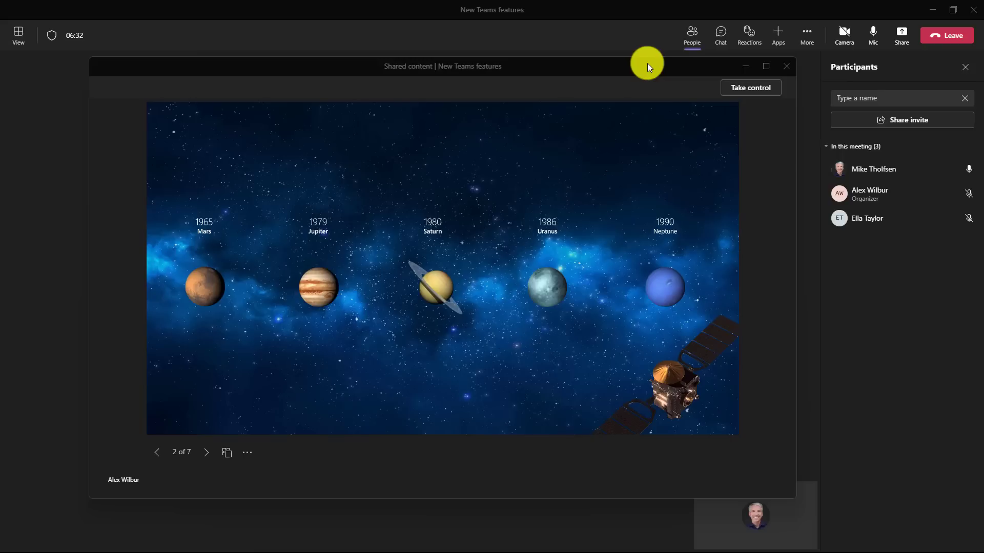
mouse_move(647, 63)
mouse_down()
mouse_move(678, 30)
mouse_move(672, 70)
mouse_move(634, 71)
mouse_up()
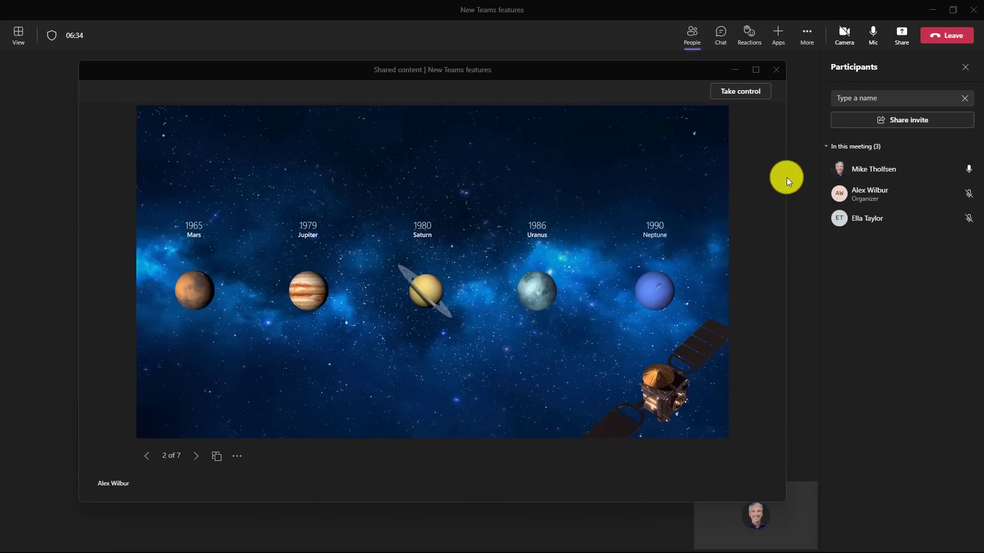
drag(782, 178, 595, 156)
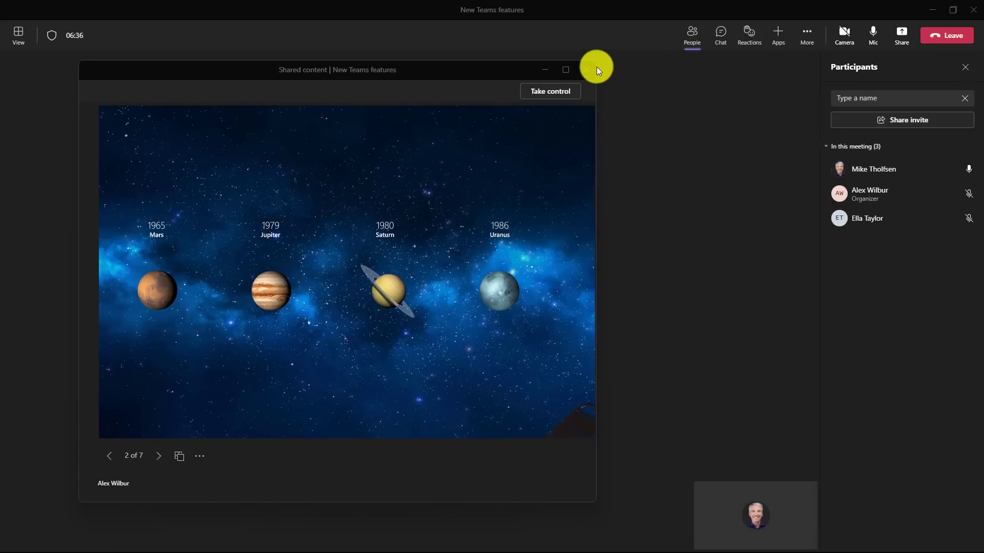
drag(592, 64, 478, 175)
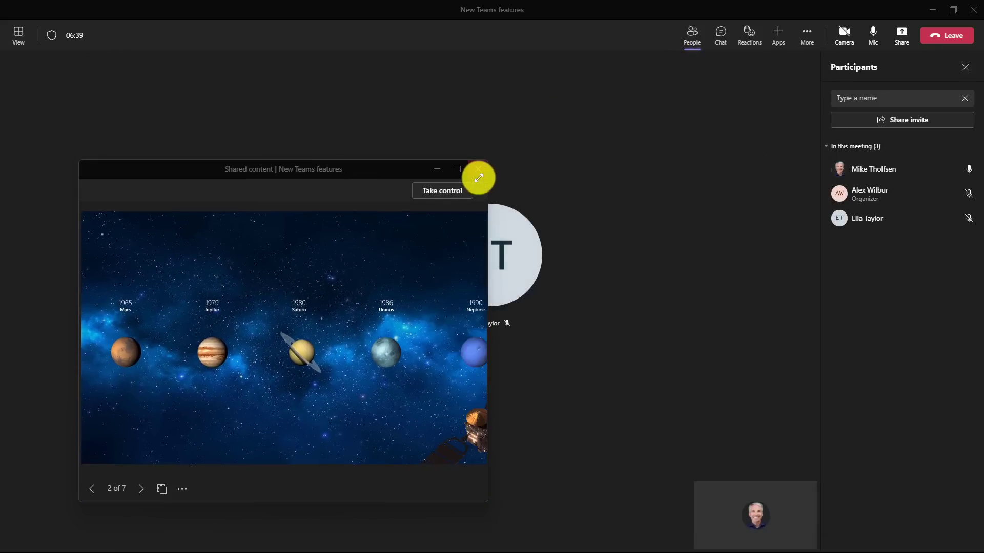
drag(374, 168, 673, 384)
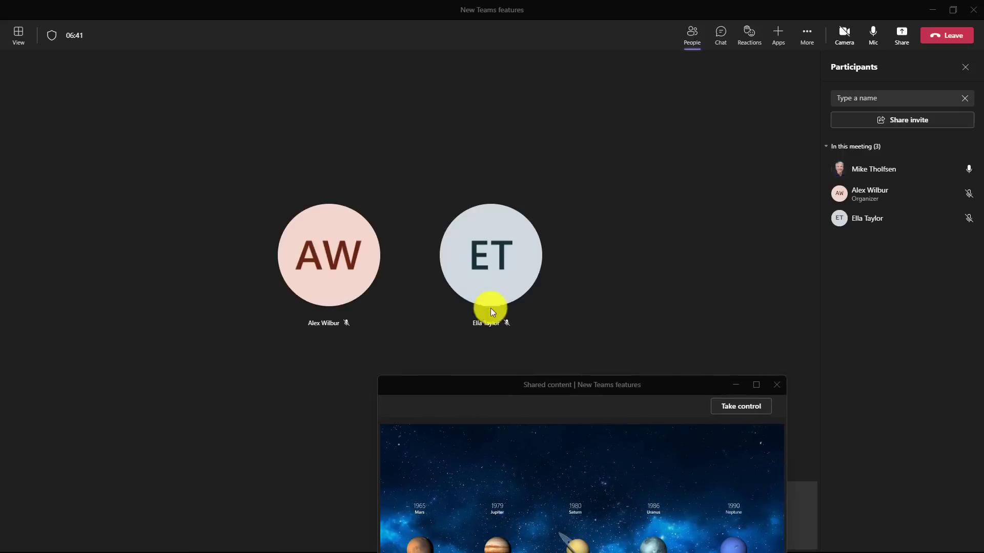
drag(599, 385, 356, 172)
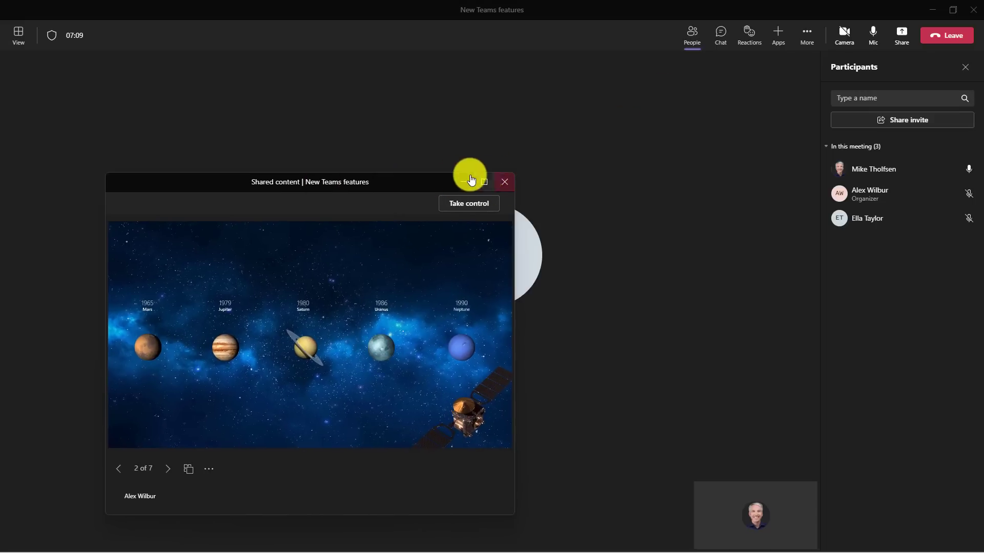
click(463, 182)
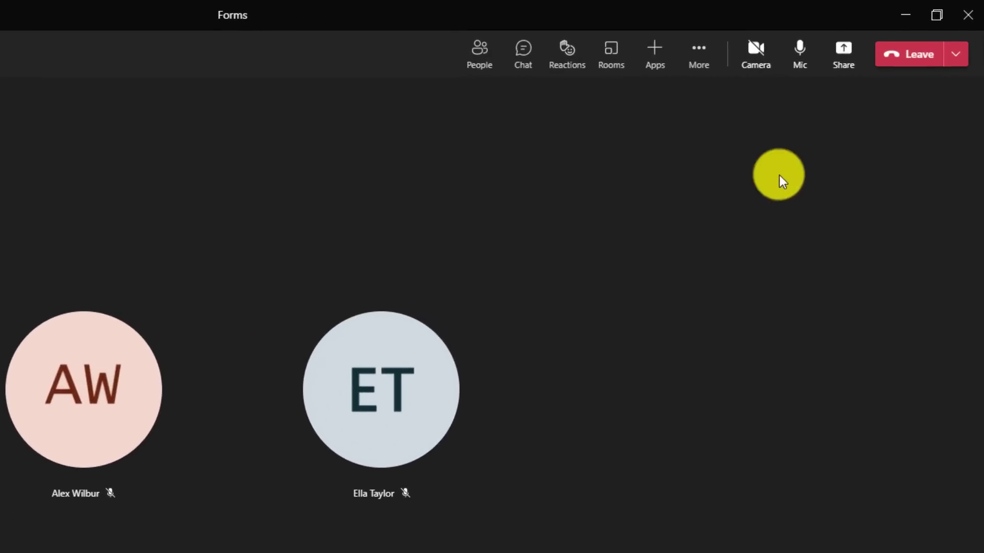
Step: Search apps for 'Po' and add and save the Polls app to the meeting
click(658, 51)
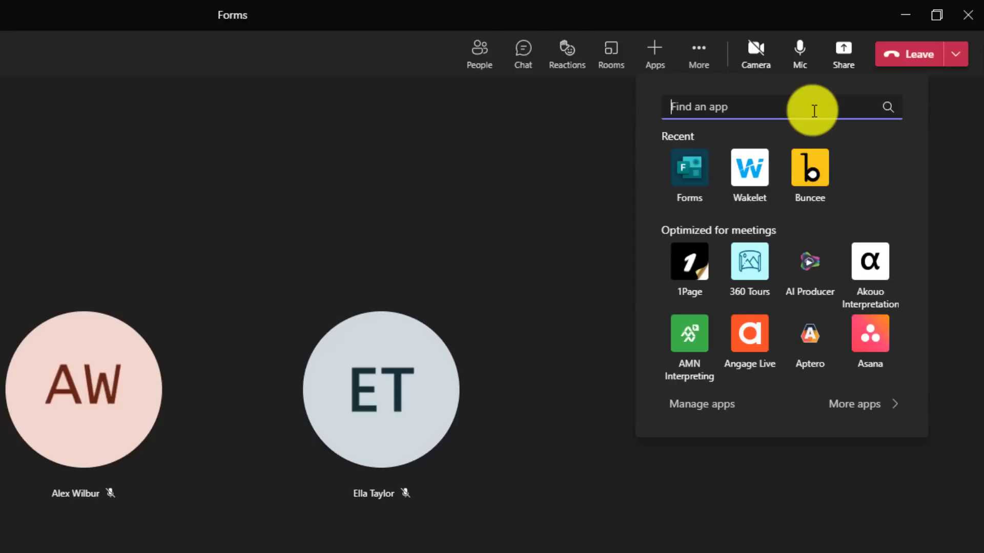
text(Polls)
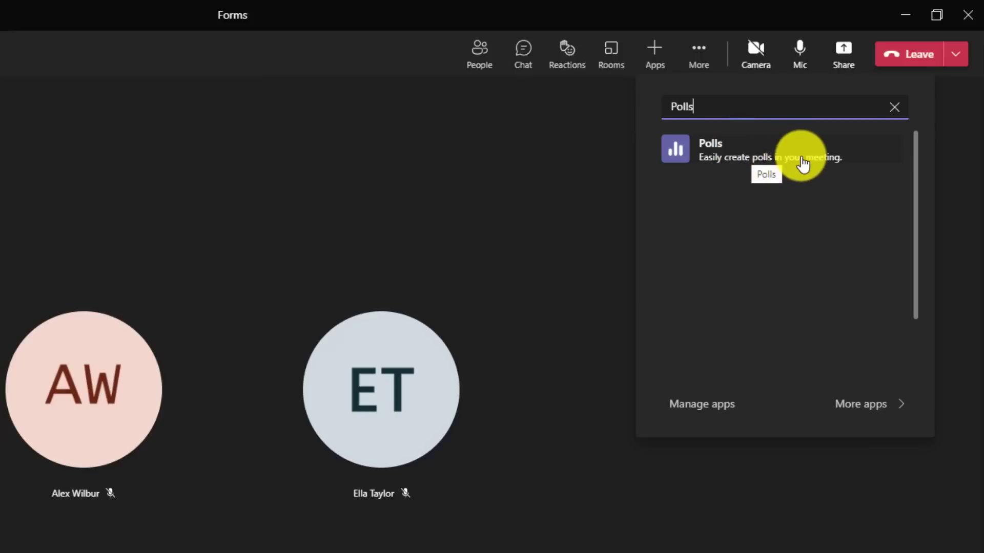
click(778, 146)
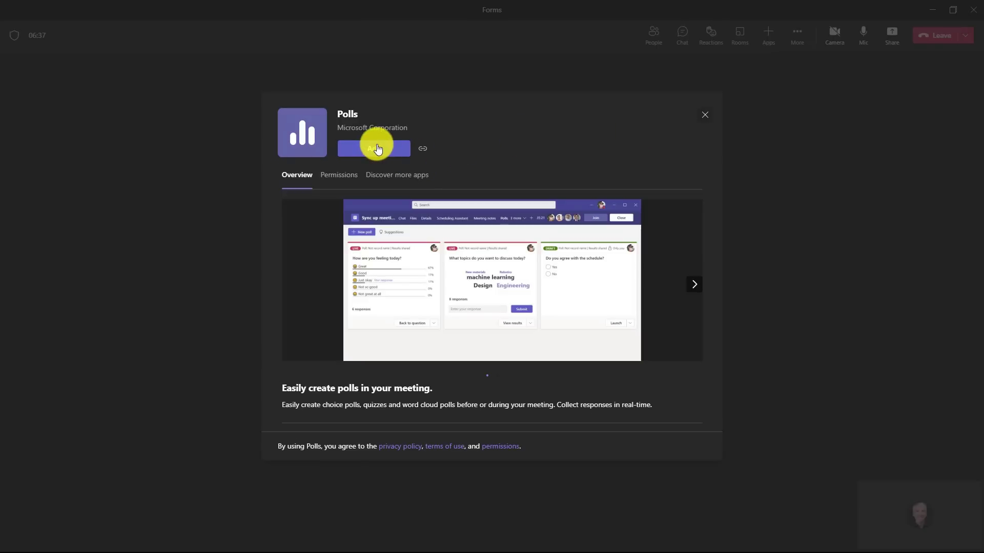
click(377, 149)
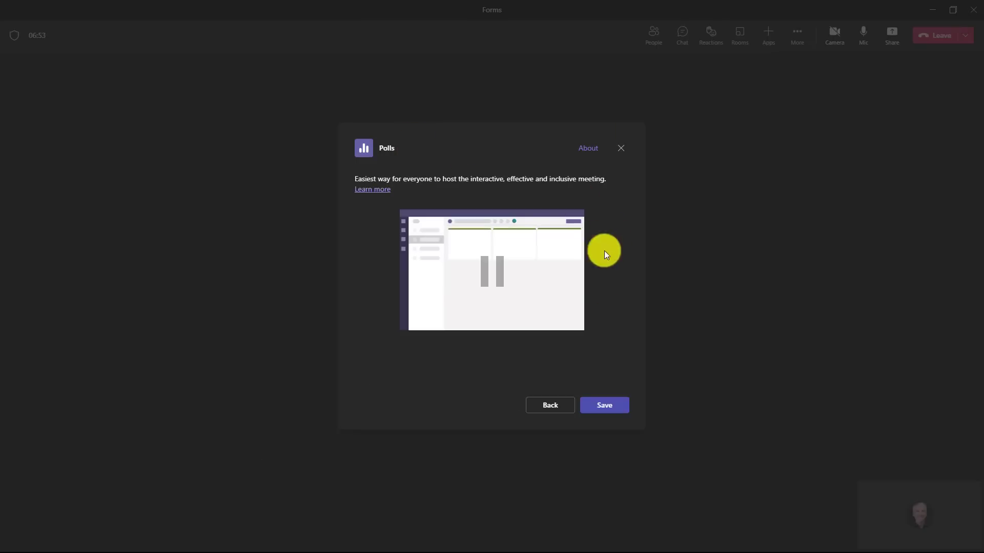
click(609, 406)
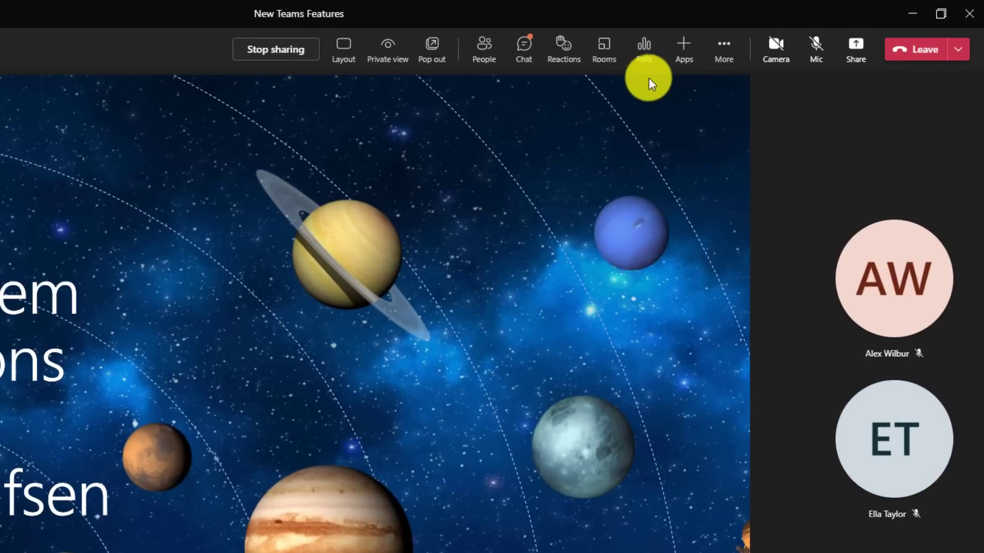
Step: Start a new Rating poll and paste in the TPS Report coversheets question
click(646, 52)
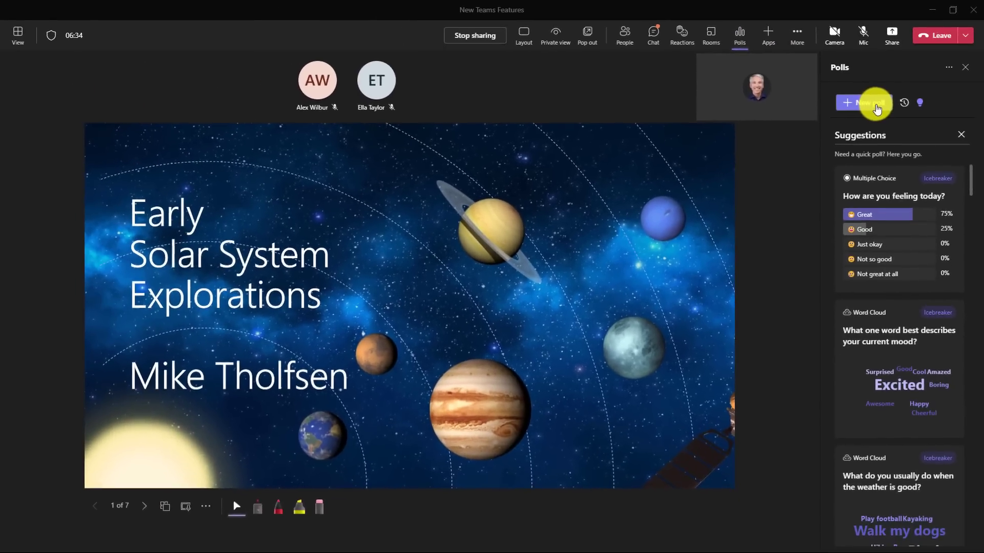
click(835, 146)
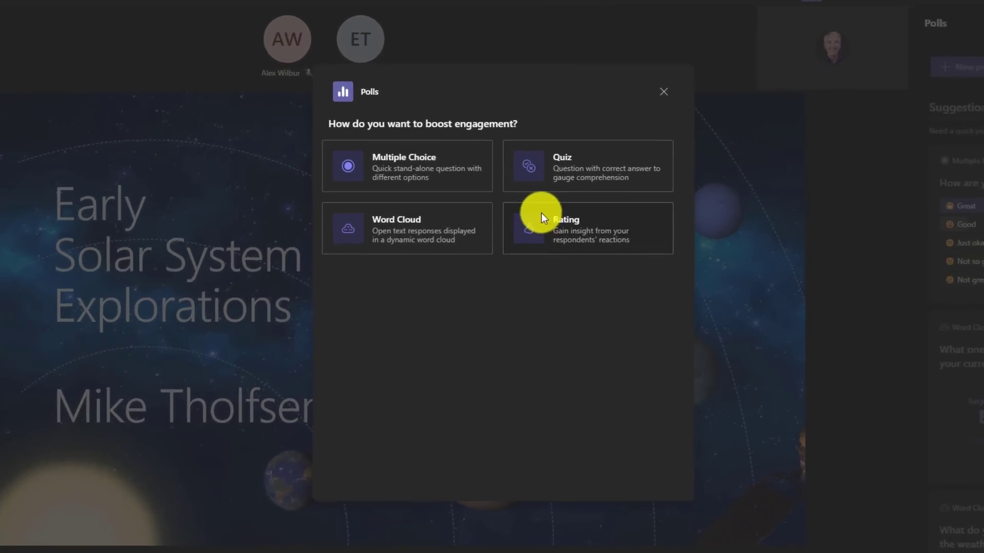
click(629, 227)
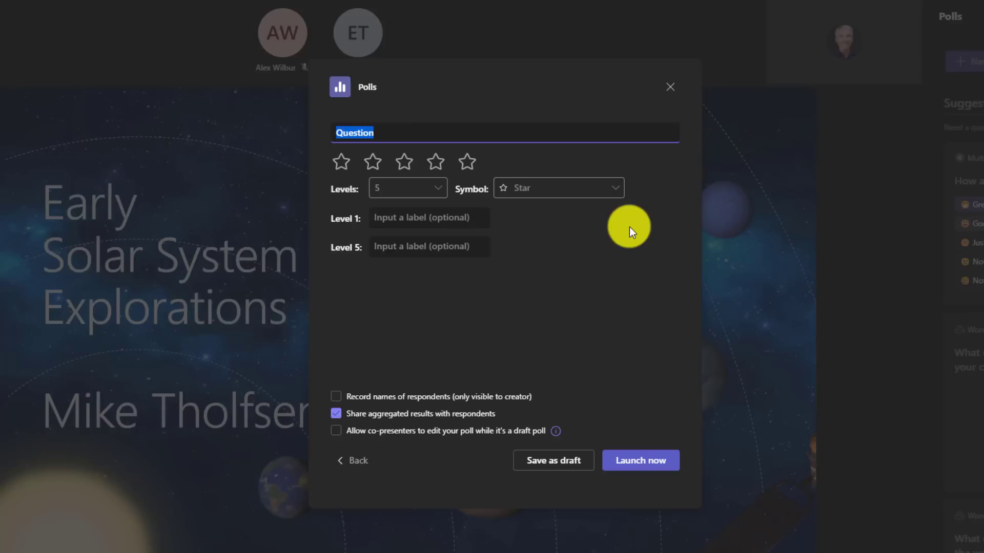
text(How excited are you for the new TPS Report coversheets?)
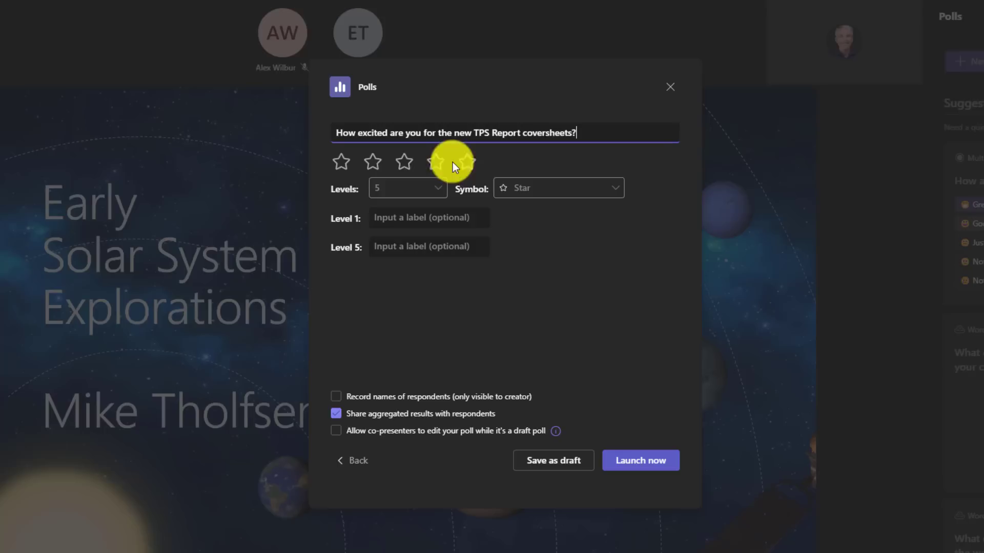
Step: Keep 5 rating levels and set the rating symbol to Smile face
click(441, 190)
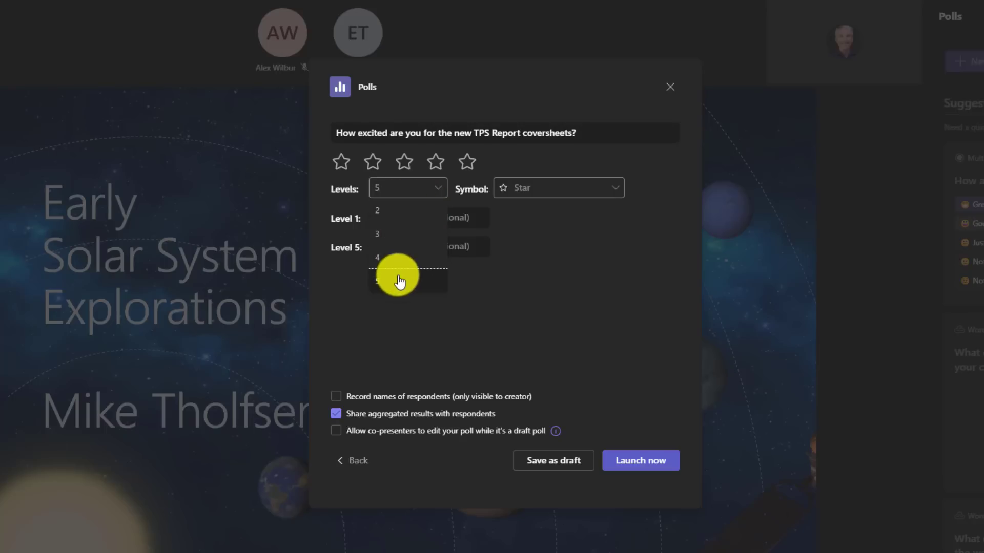
click(579, 256)
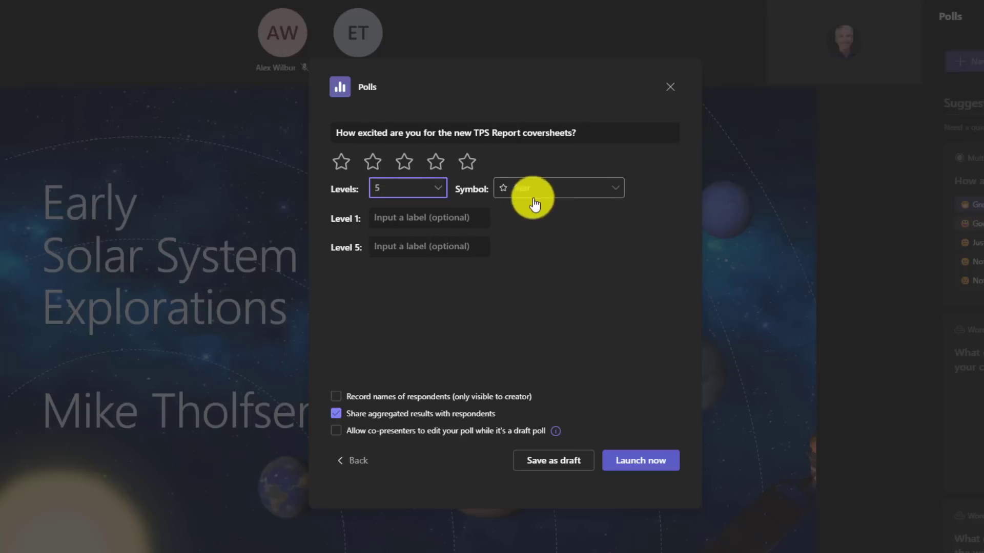
click(617, 189)
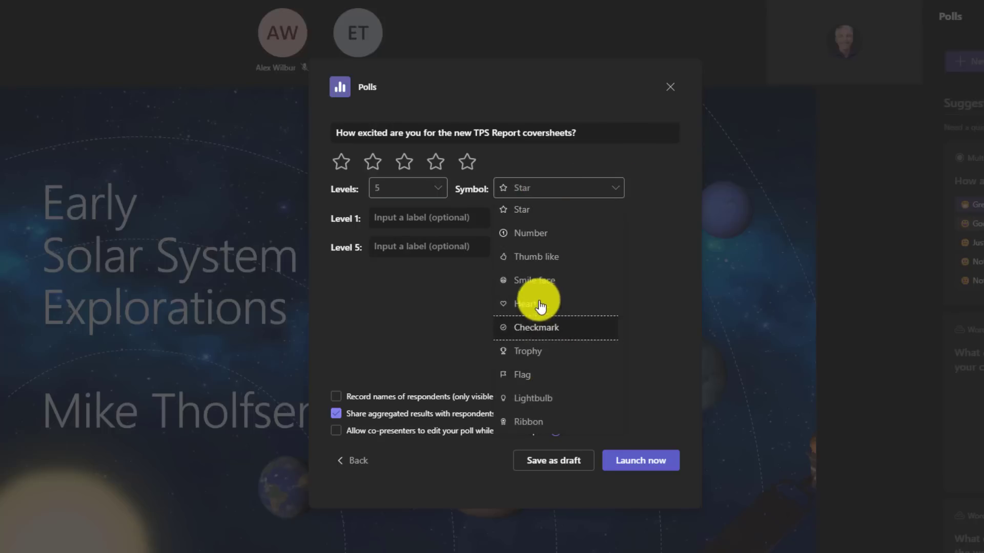
click(562, 288)
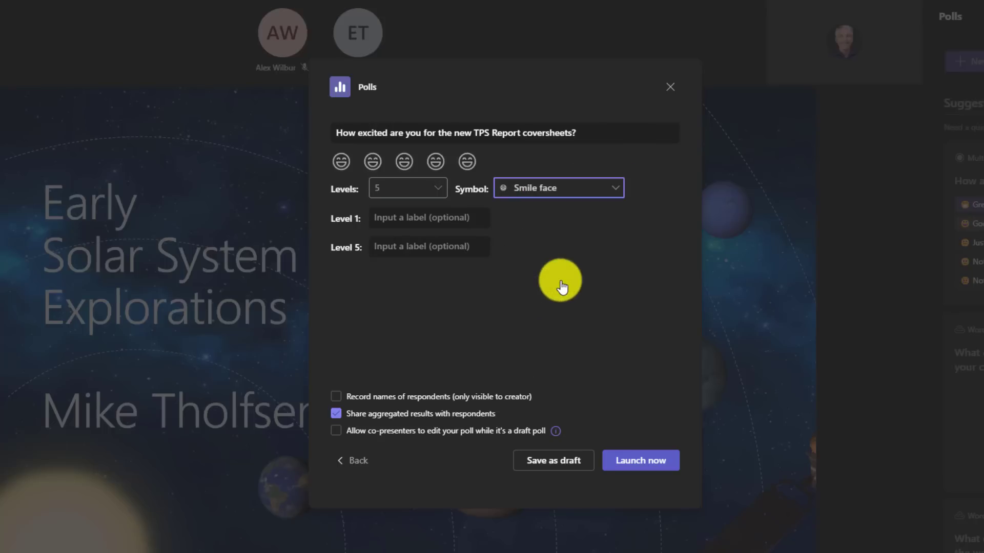
click(385, 218)
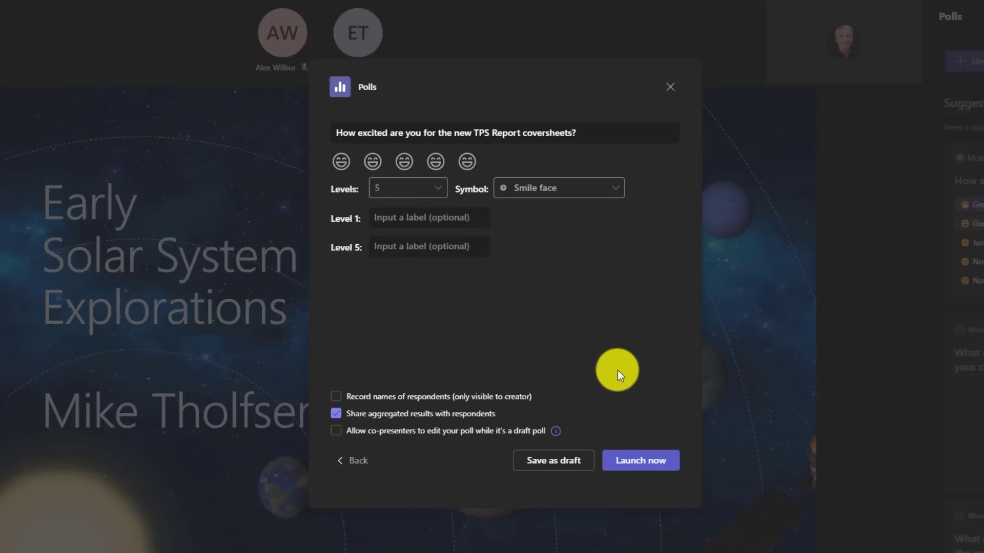
Step: Launch the rating poll to attendees and submit a top-level (fifth smiley) vote
click(640, 461)
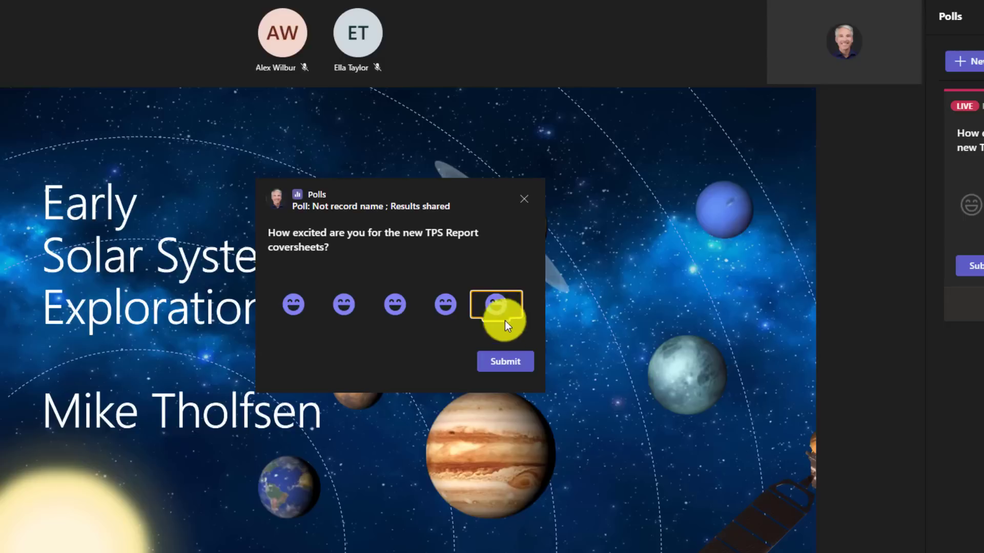
click(507, 362)
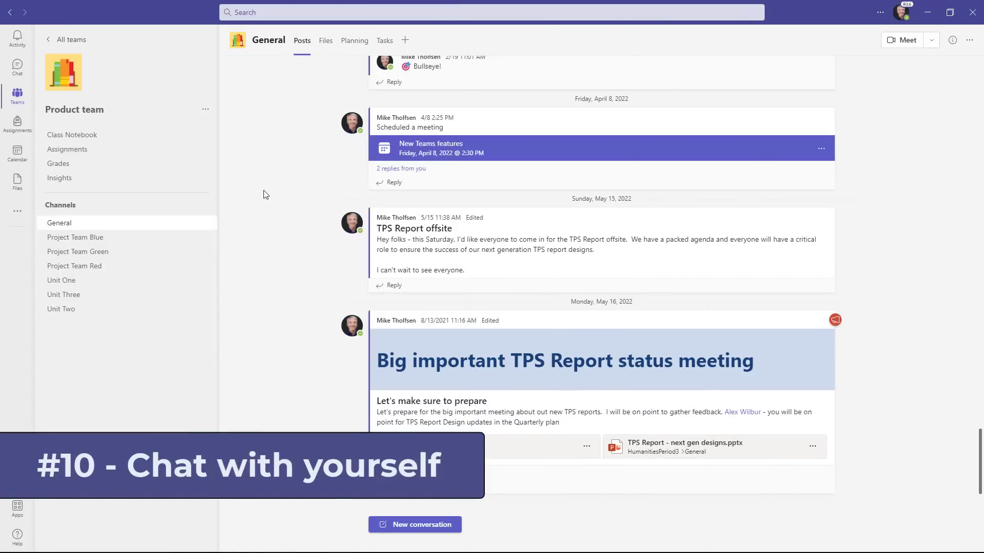
Step: Start a new chat addressed to yourself by entering your own name
click(18, 69)
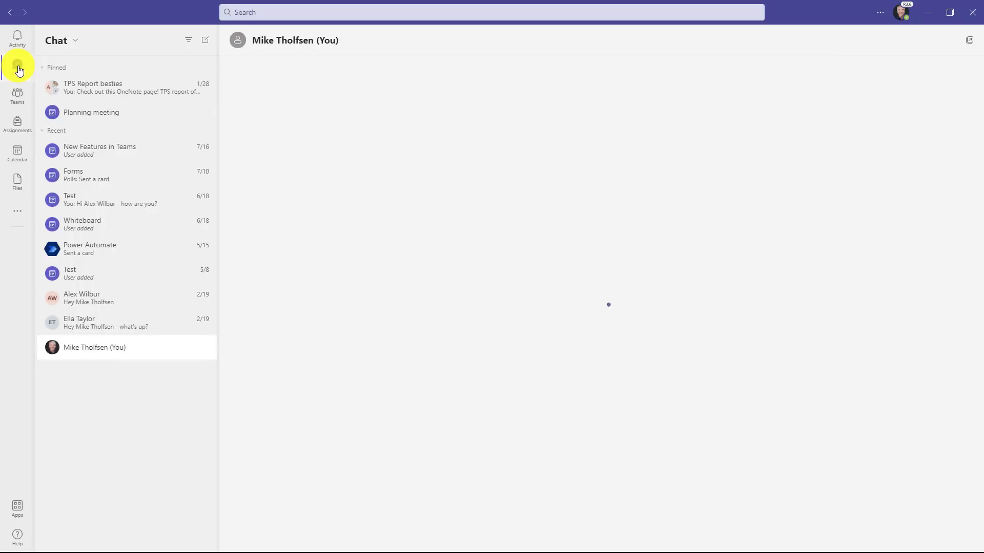
click(206, 41)
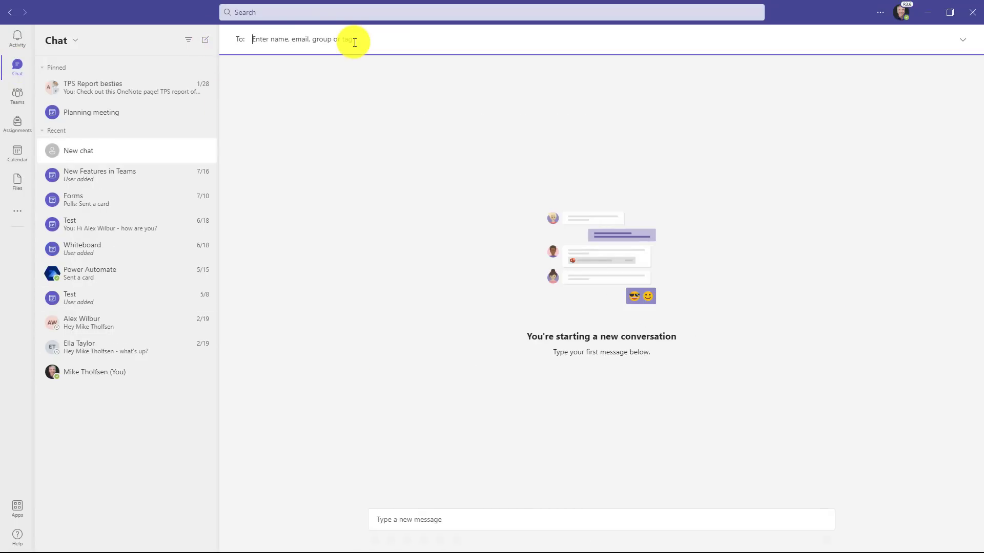
text(Mike Tholfsen)
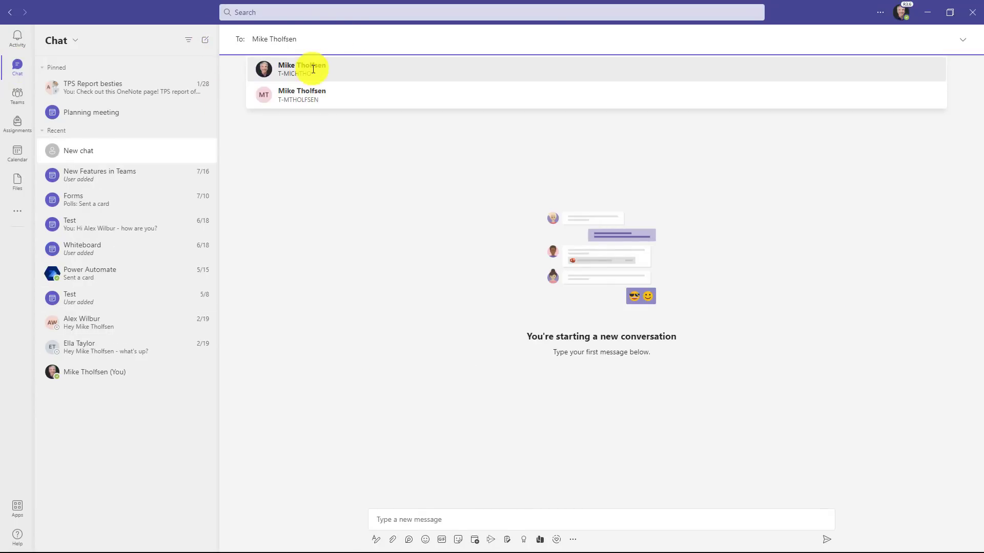
click(313, 69)
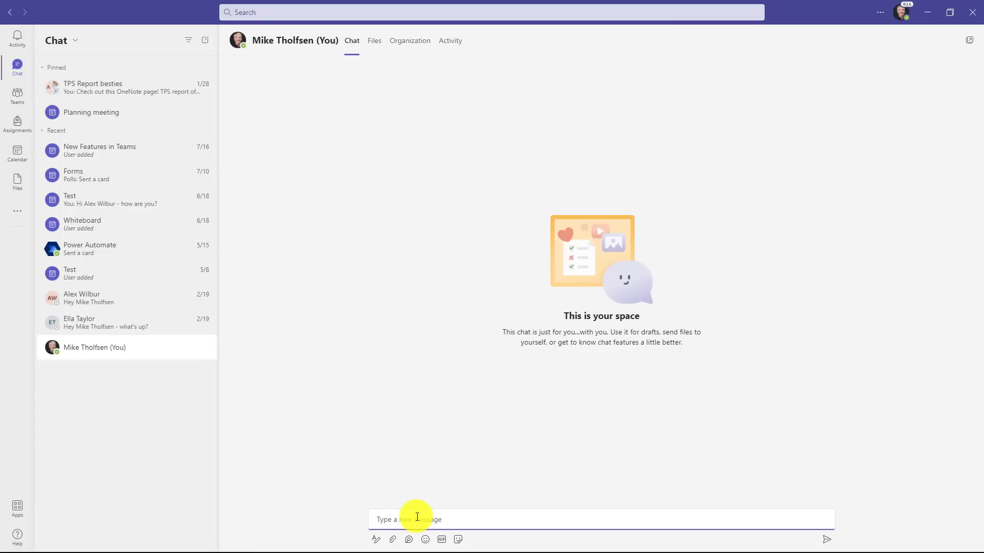
Step: Send yourself a short greeting, then upload TPS Report.docx from the computer
text(Hey Mike!)
key(Return)
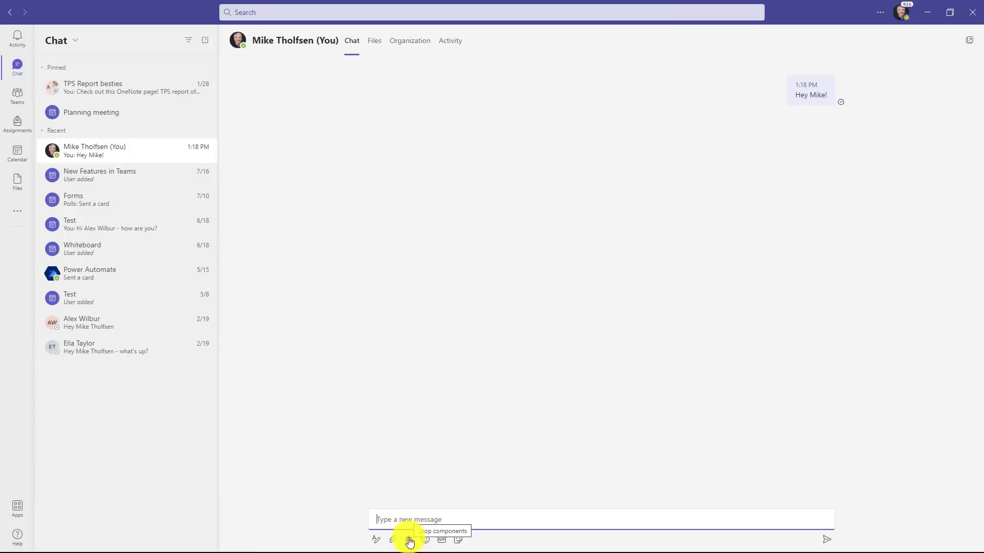
click(392, 540)
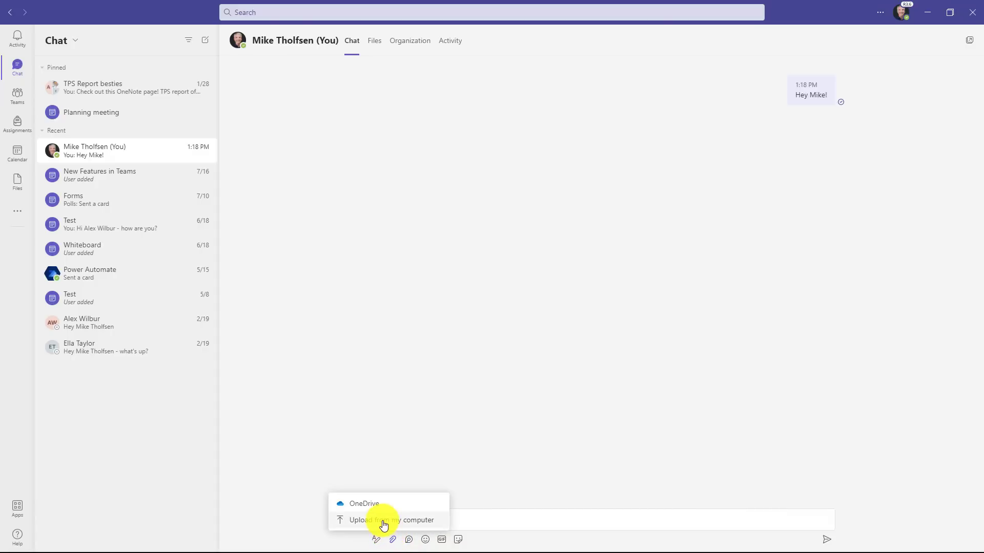
click(383, 522)
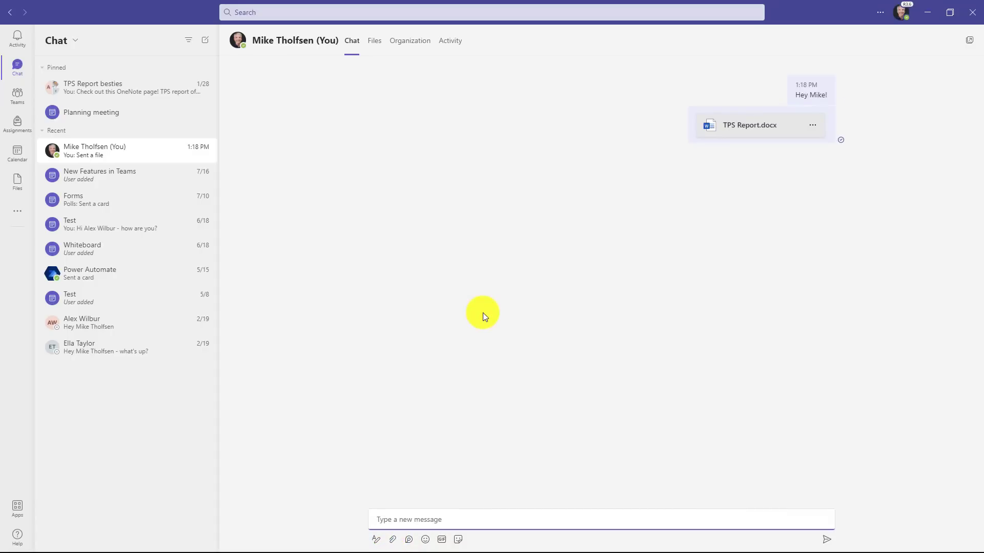